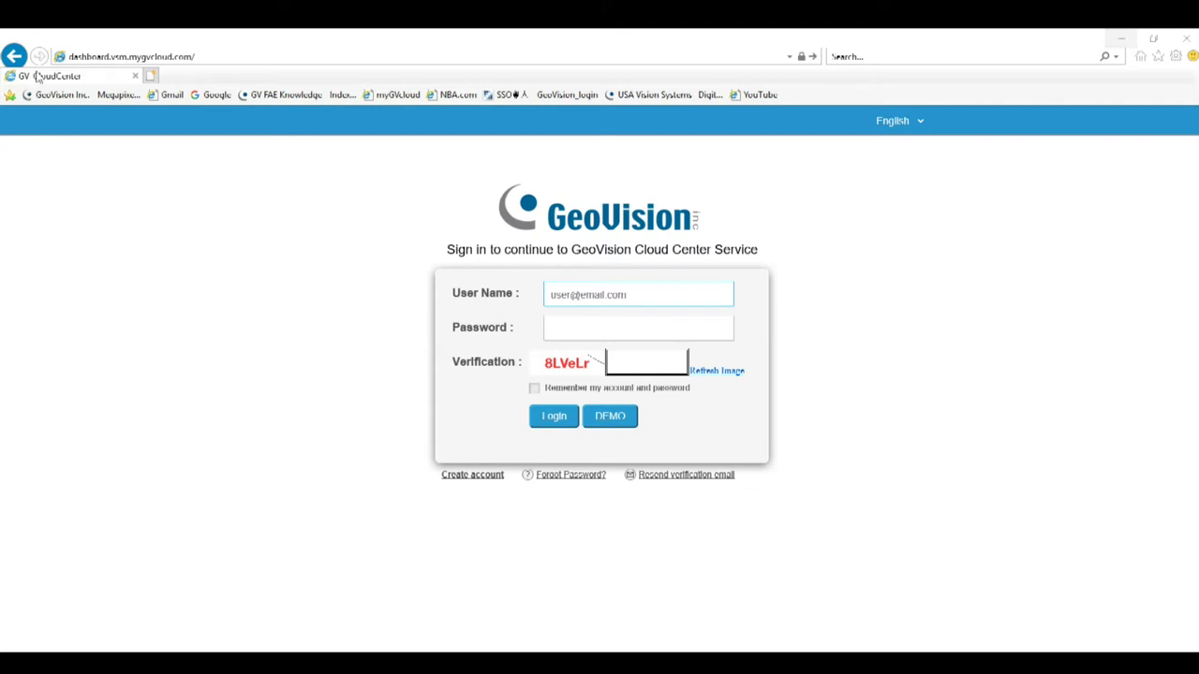
Reload the GV-Cloud Center sign-in page from the address bar.
click(217, 57)
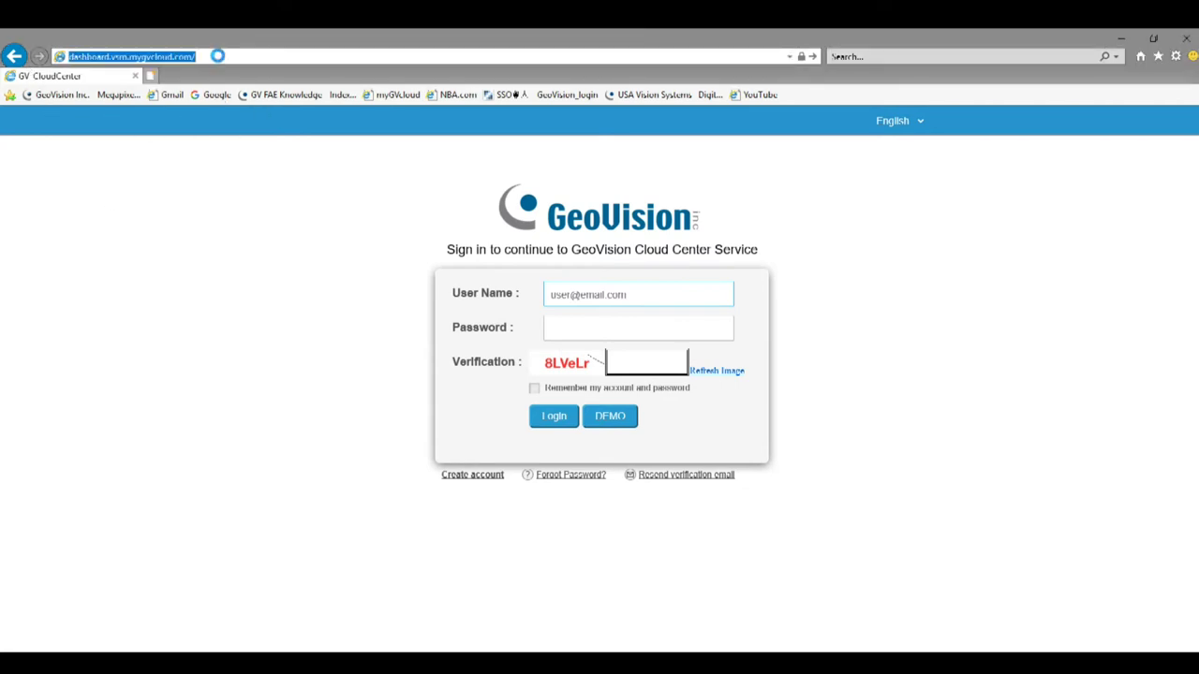
key(Return)
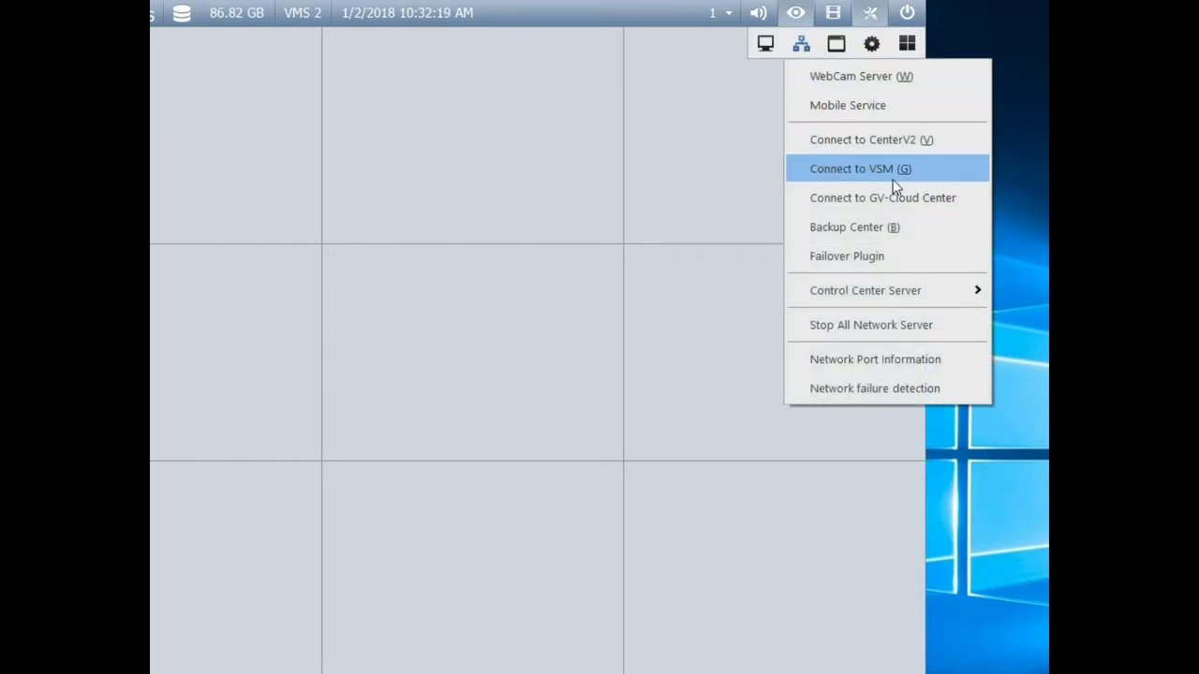
Review the General and Camera notification events in GV-VMS's cloud connection advanced settings.
click(965, 202)
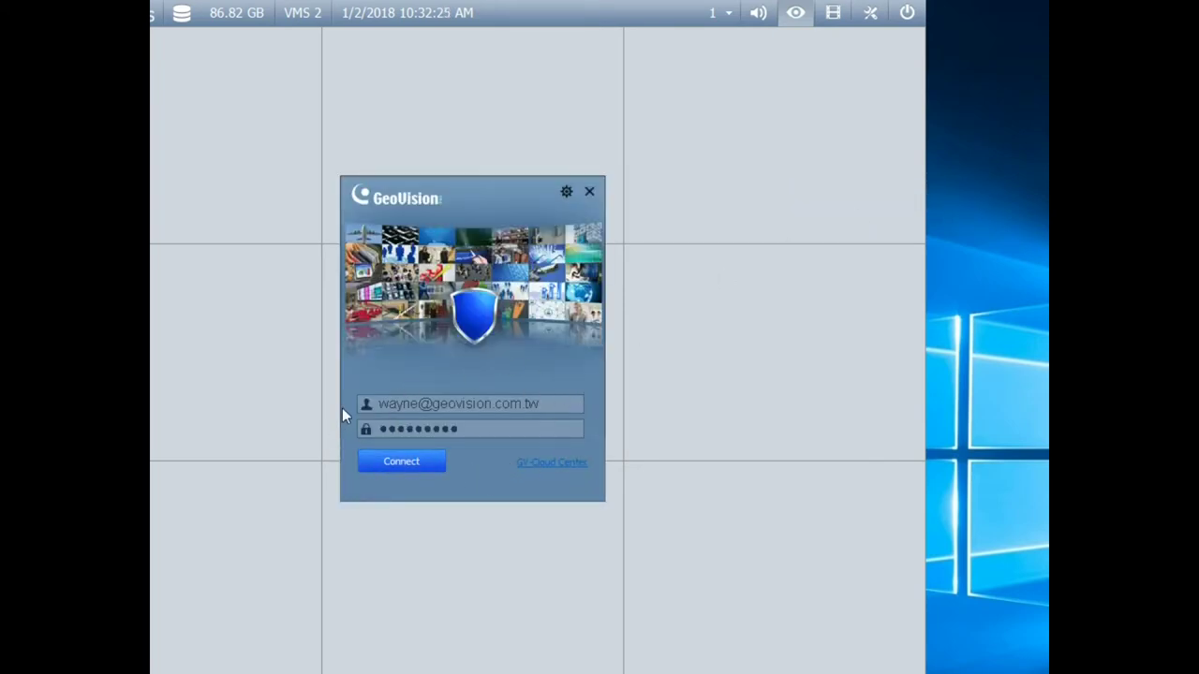
click(565, 193)
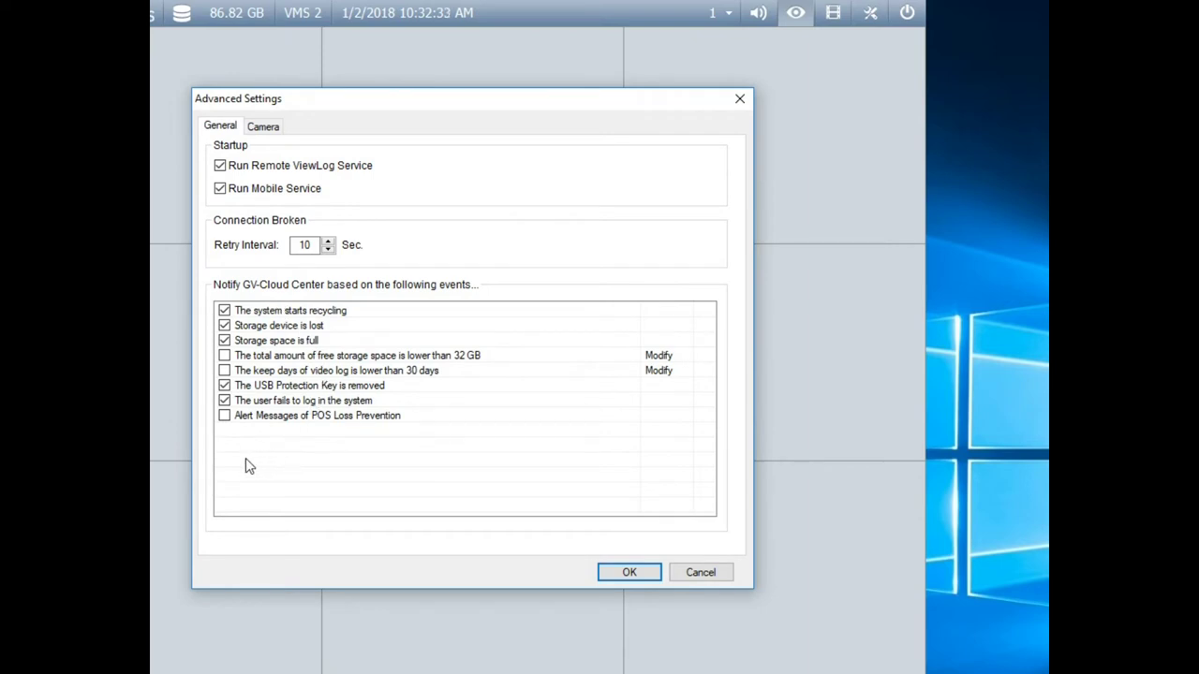
click(269, 128)
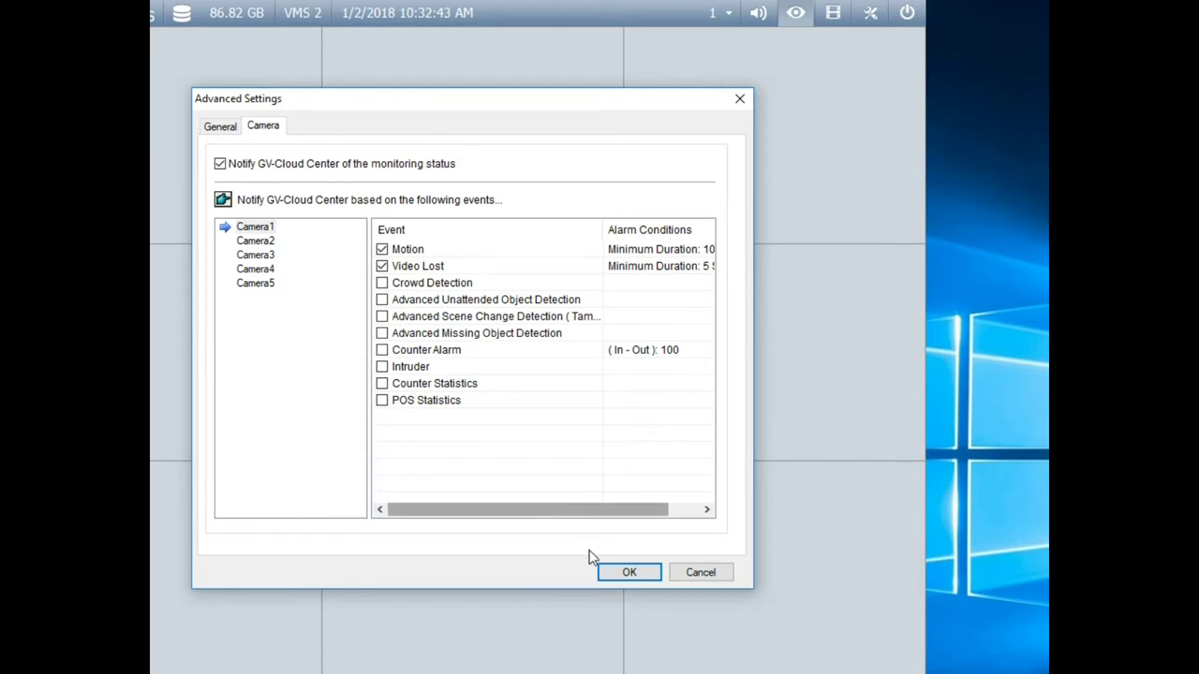
click(646, 575)
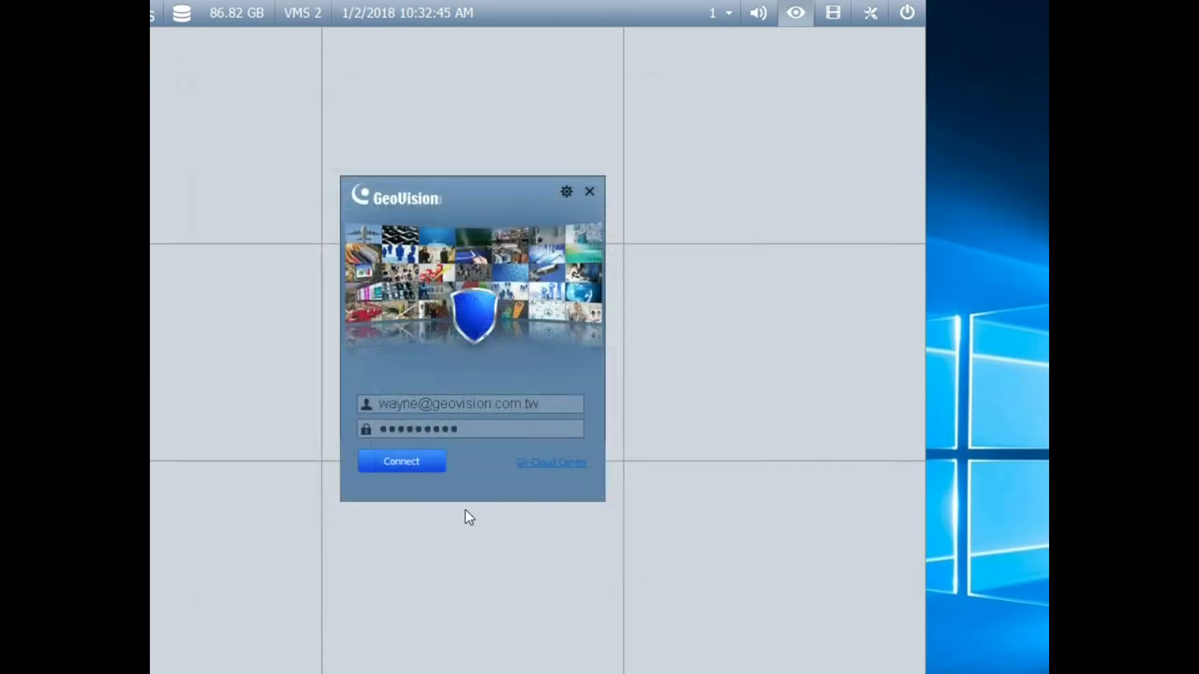
Submit the GV-VMS connection to GV-Cloud Center.
click(430, 465)
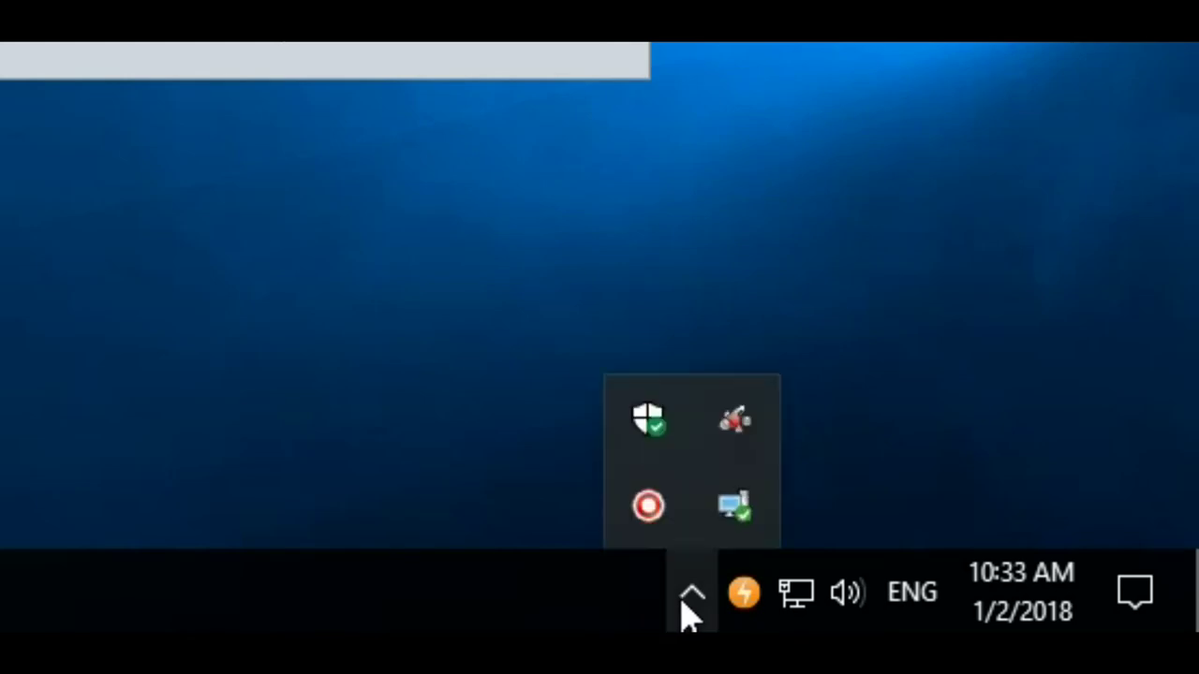
Open the GV-Cloud Center web page, sign in with the DEMO account, and open Supermarket.
click(746, 530)
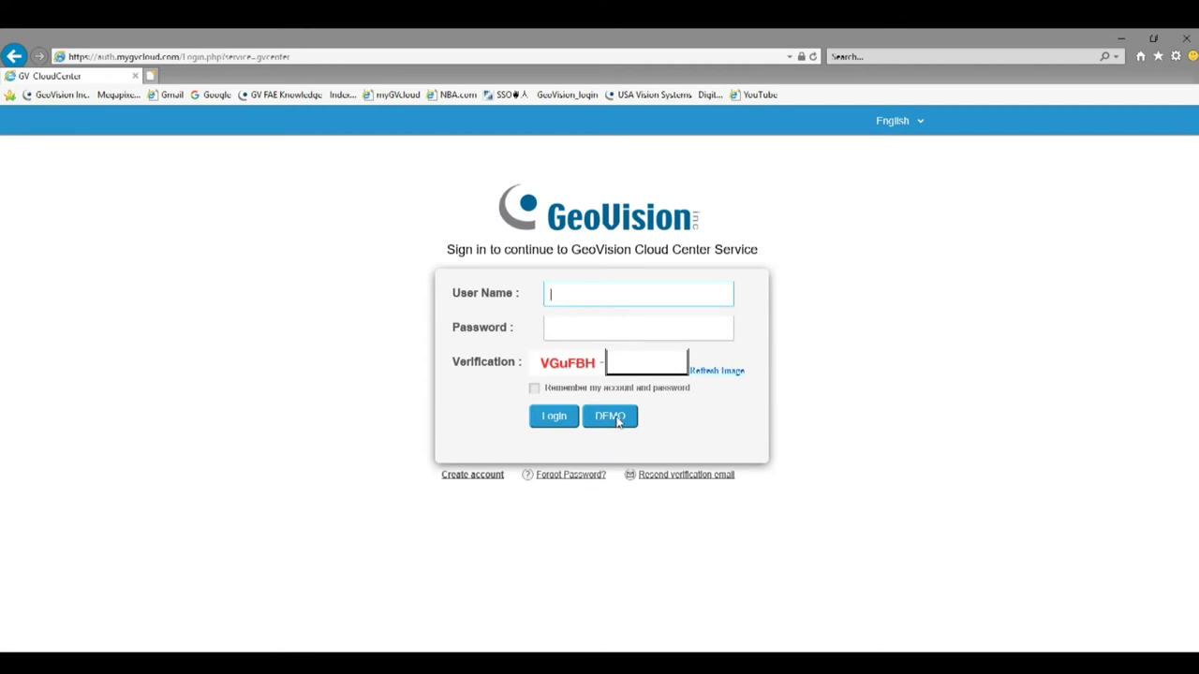
click(617, 421)
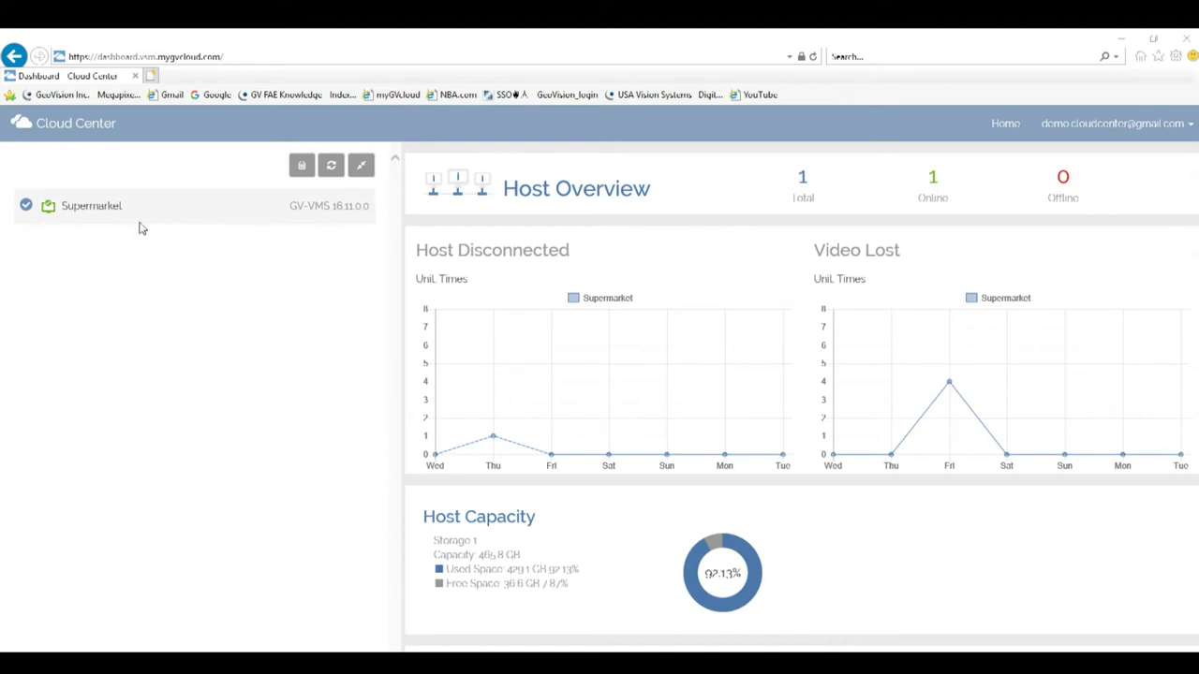
click(87, 208)
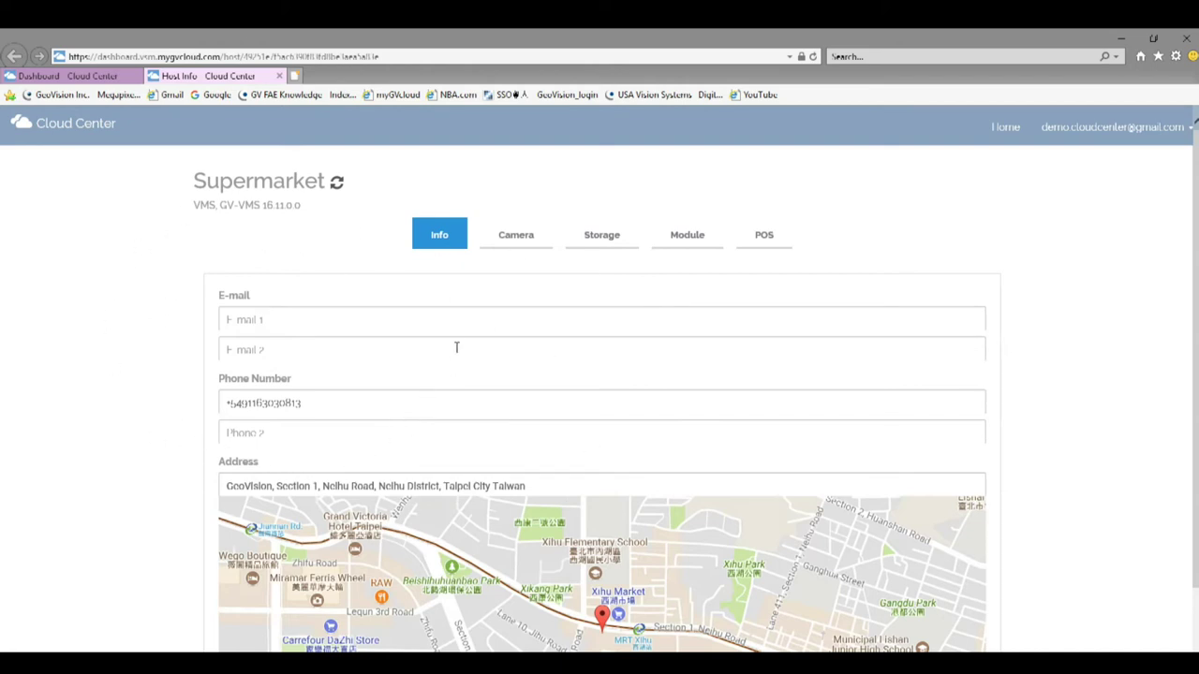
Review the Supermarket host's Camera, Storage, Module and POS tabs.
click(515, 242)
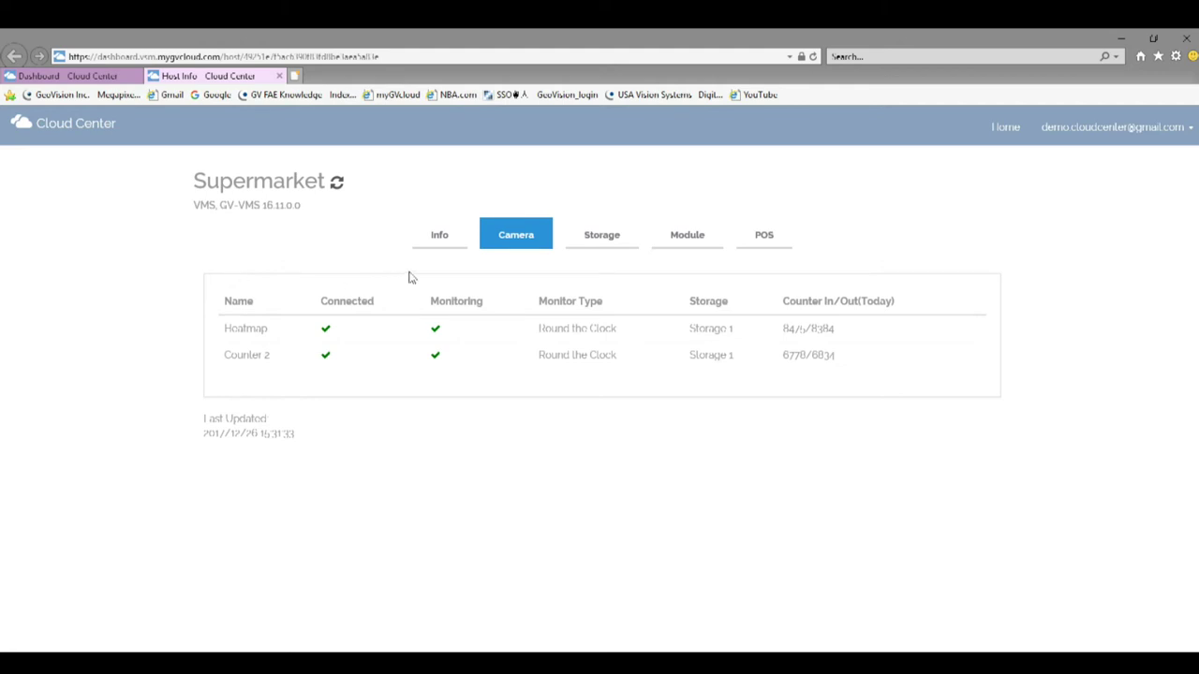
click(600, 242)
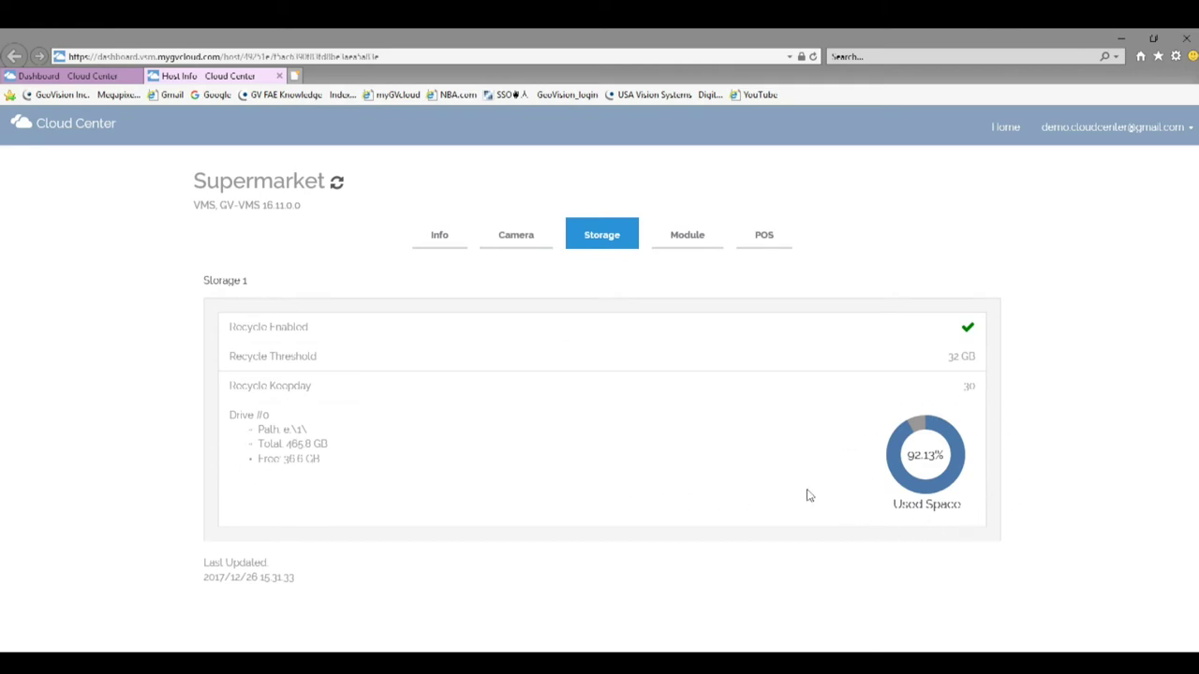
click(685, 247)
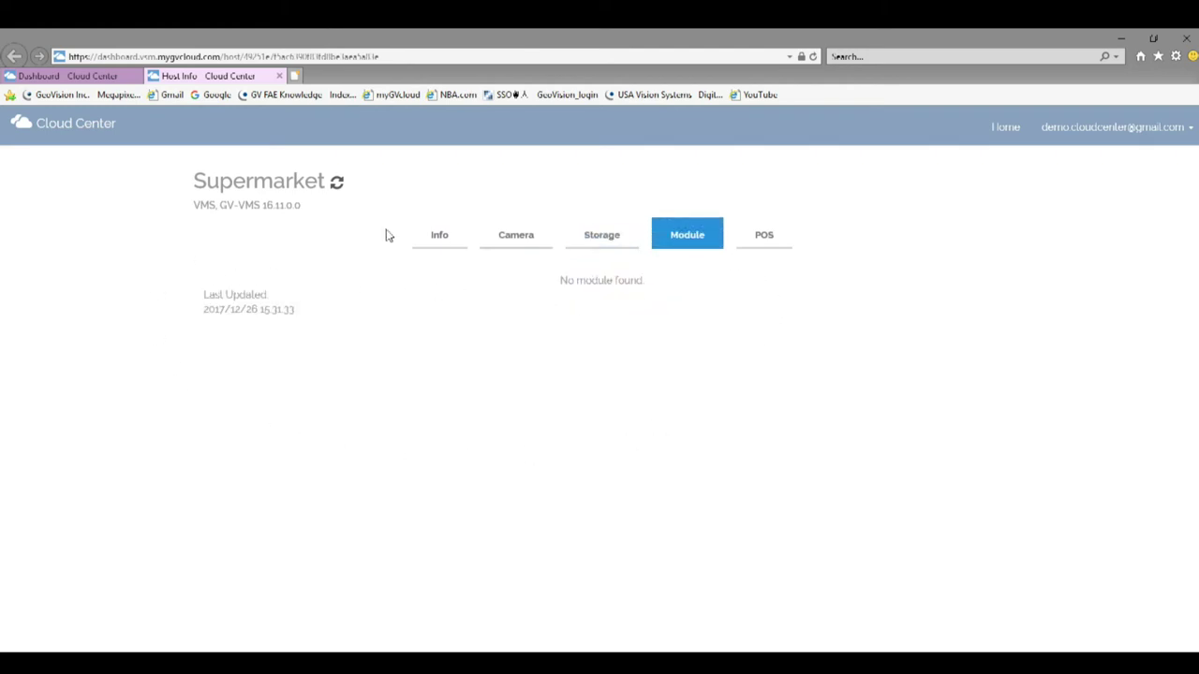
click(781, 241)
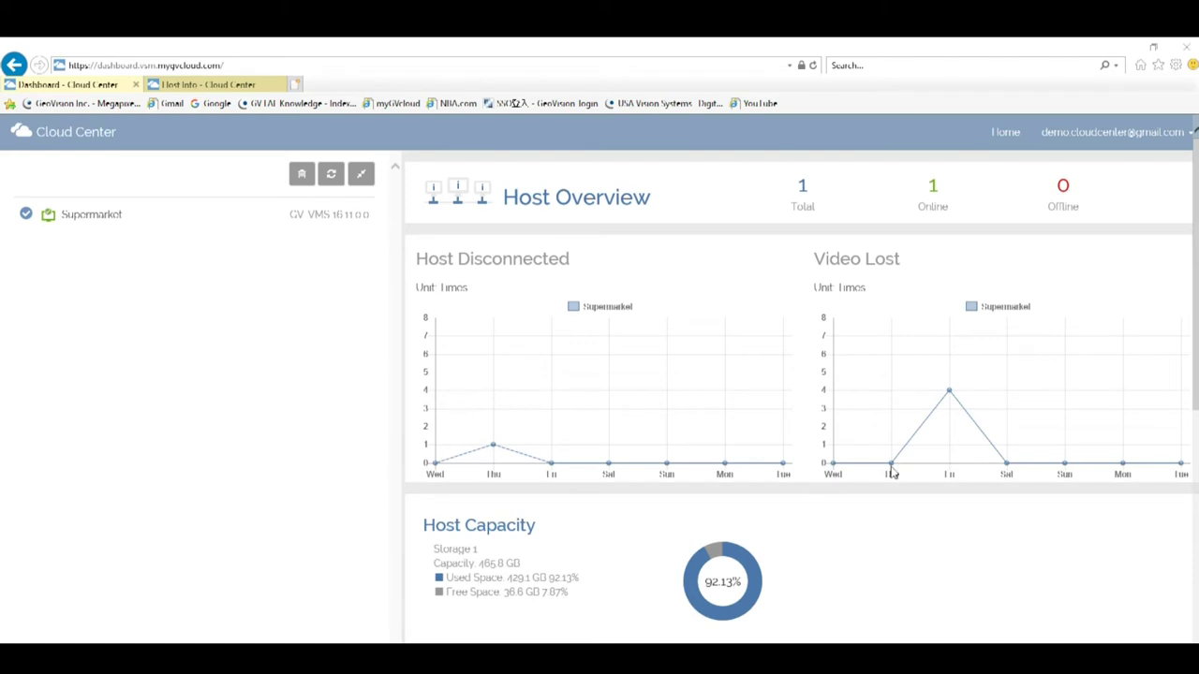
scroll(892, 473, down, 1)
scroll(892, 473, down, 2)
scroll(892, 473, down, 2)
scroll(892, 473, down, 1)
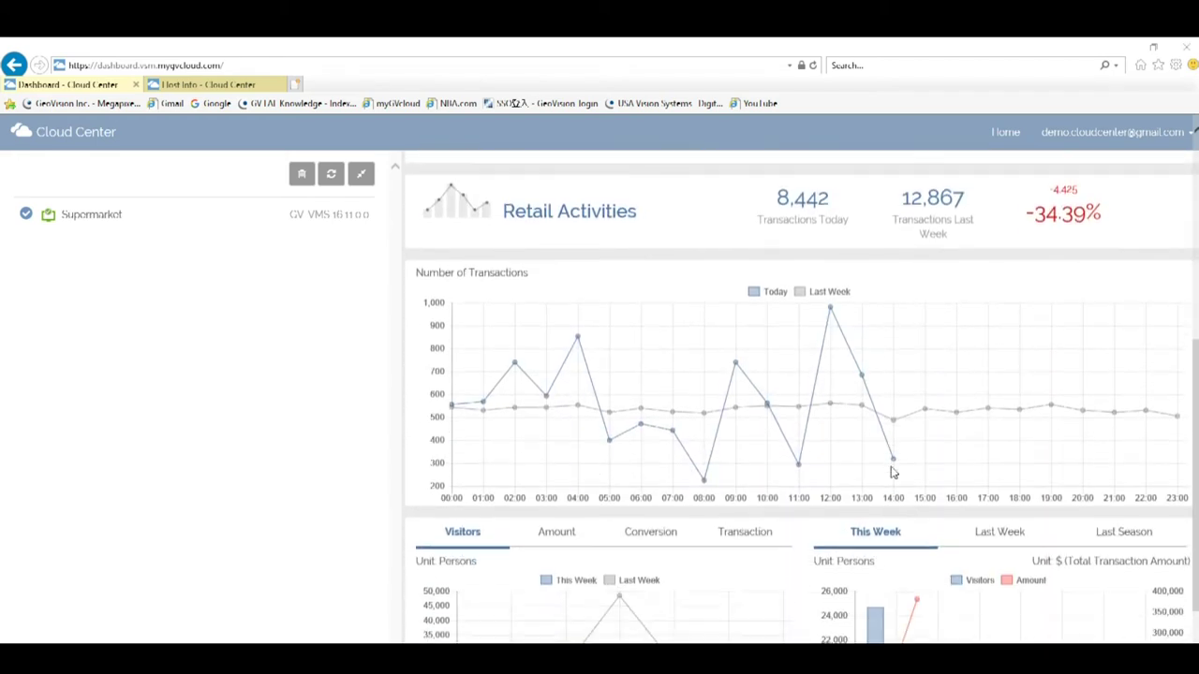
scroll(892, 473, down, 1)
scroll(892, 473, up, 1)
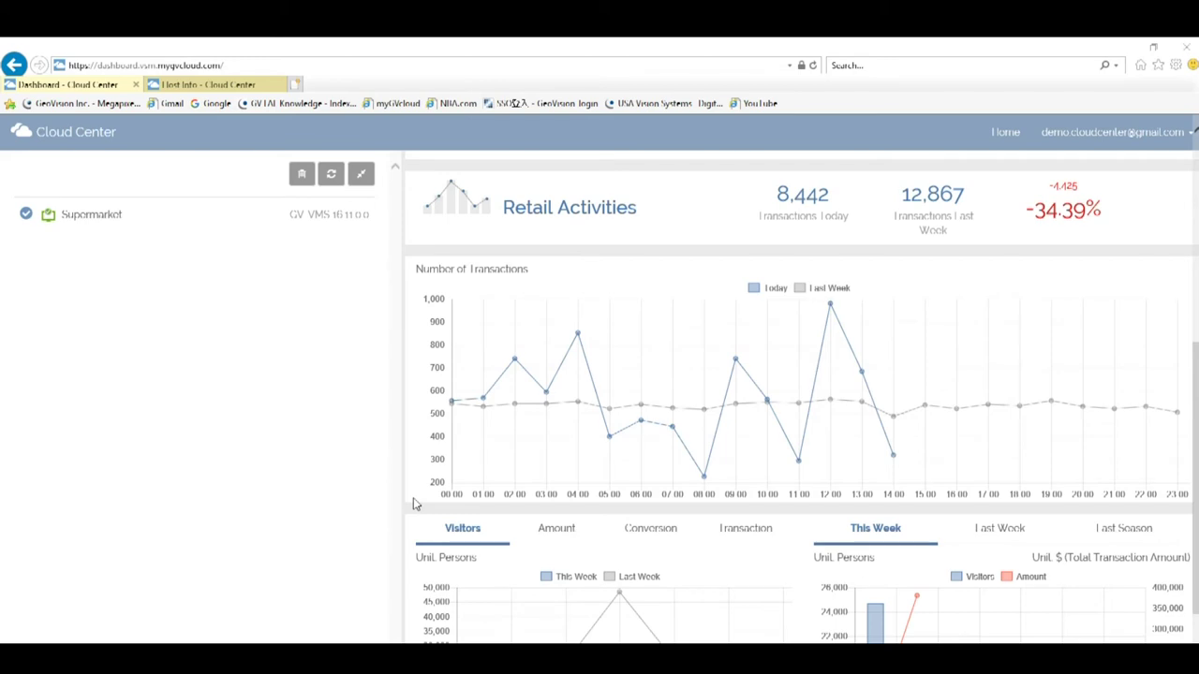
scroll(416, 504, down, 2)
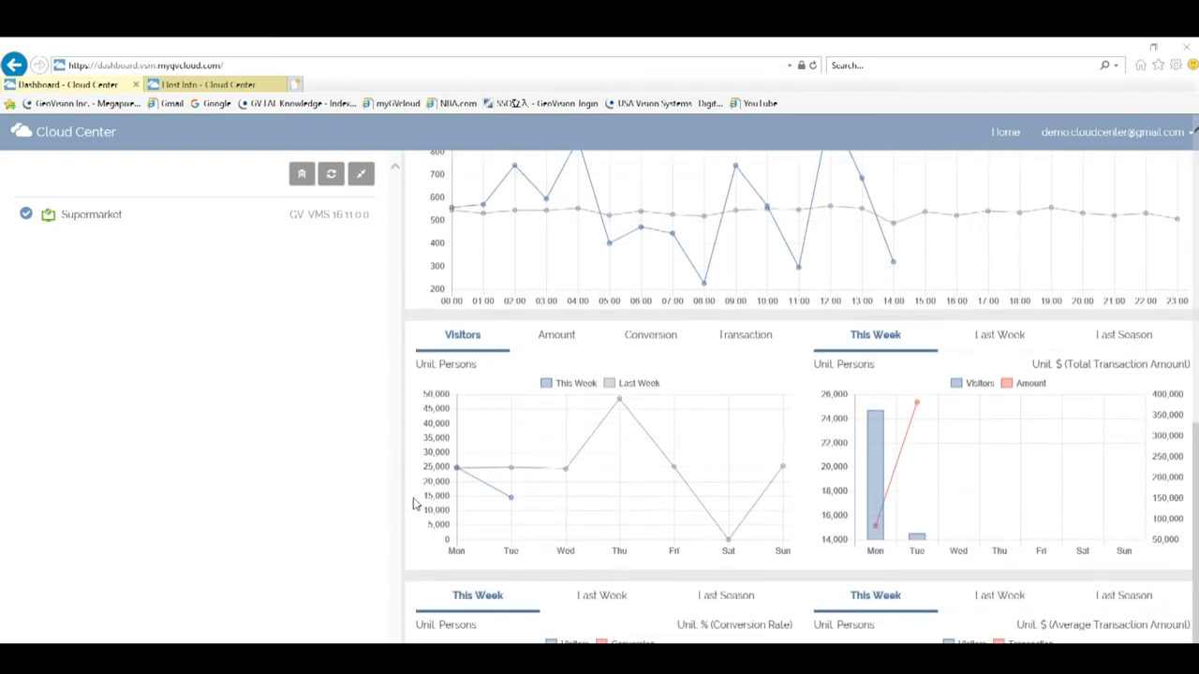
scroll(416, 504, down, 1)
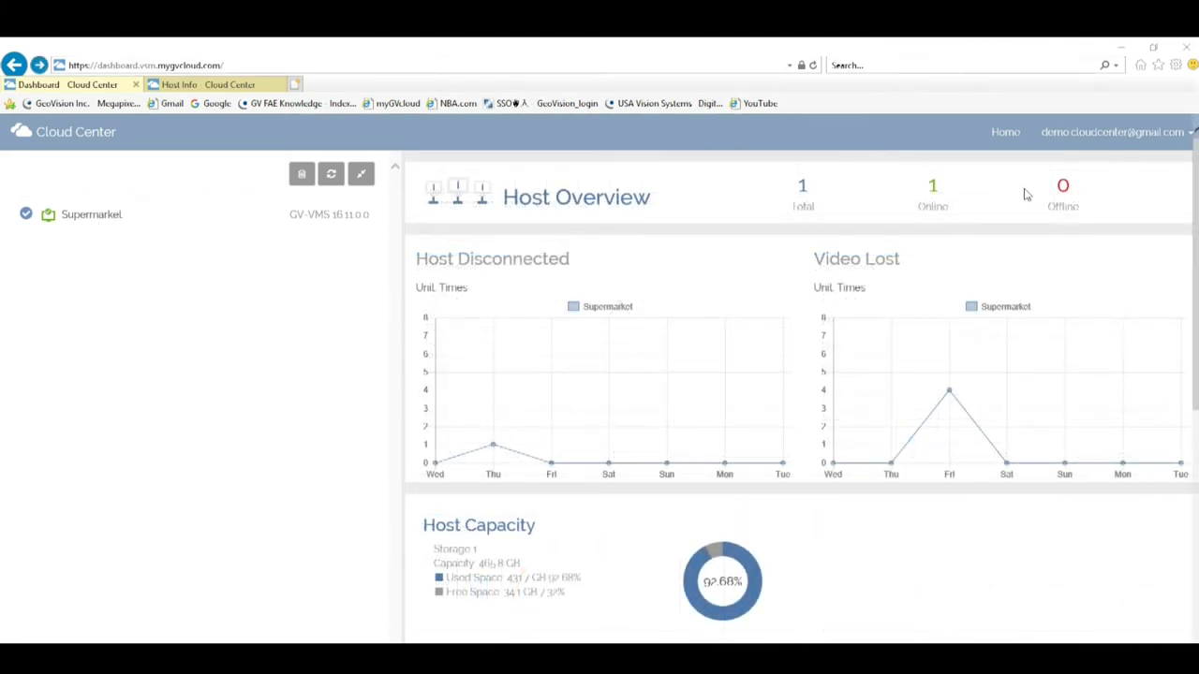
Set up an event query for the Supermarket host filtered to Camera Event.
click(1116, 141)
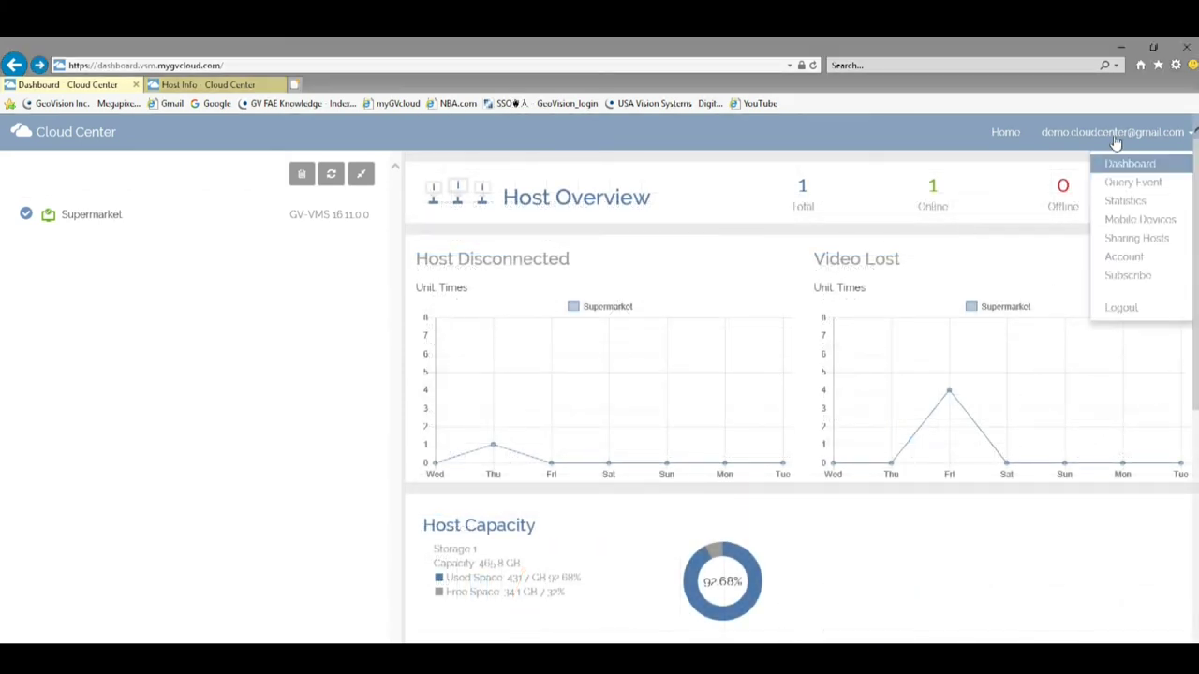
click(1162, 186)
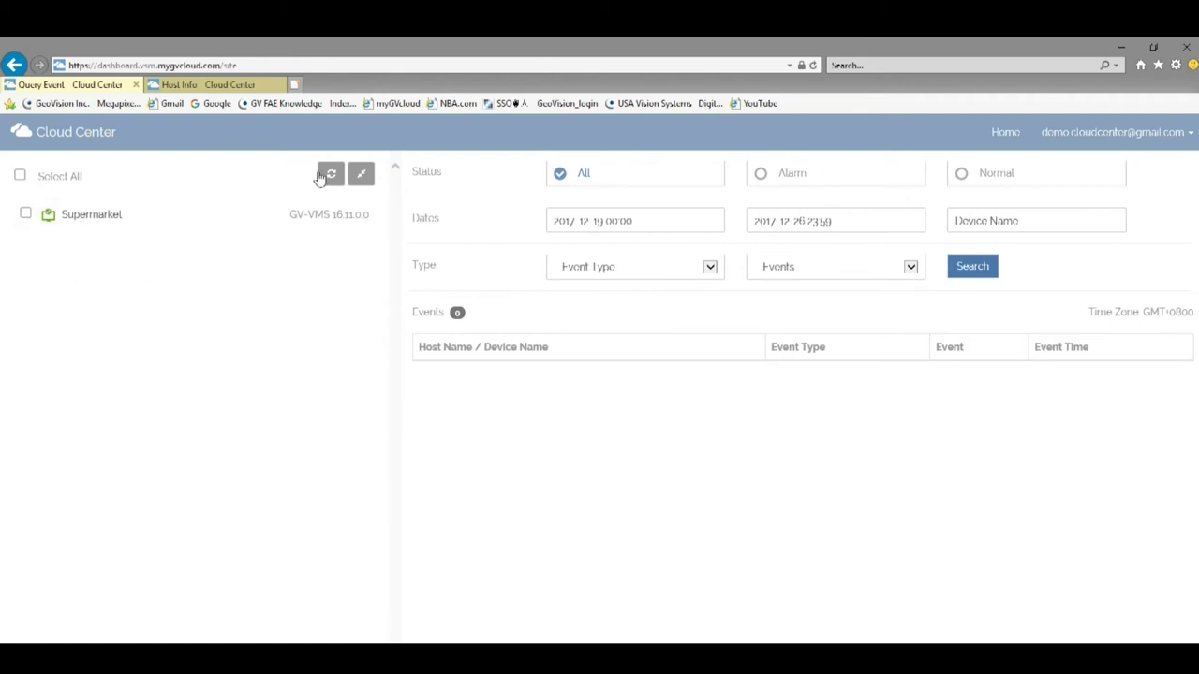
click(25, 215)
click(709, 272)
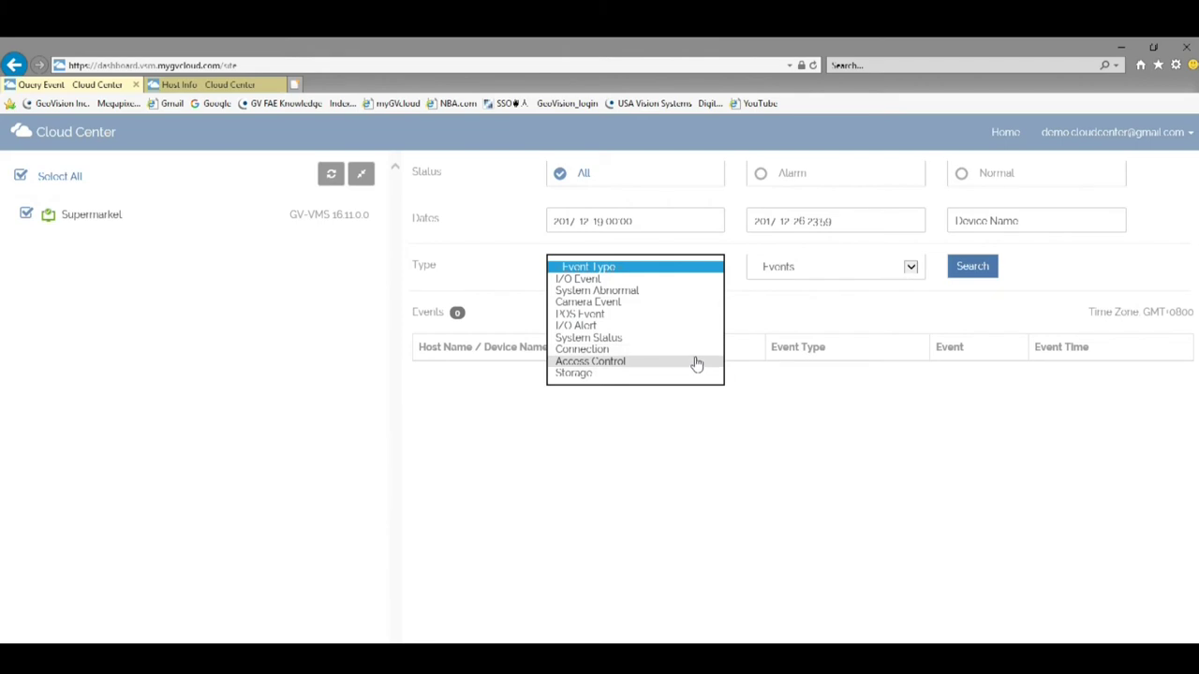
click(666, 304)
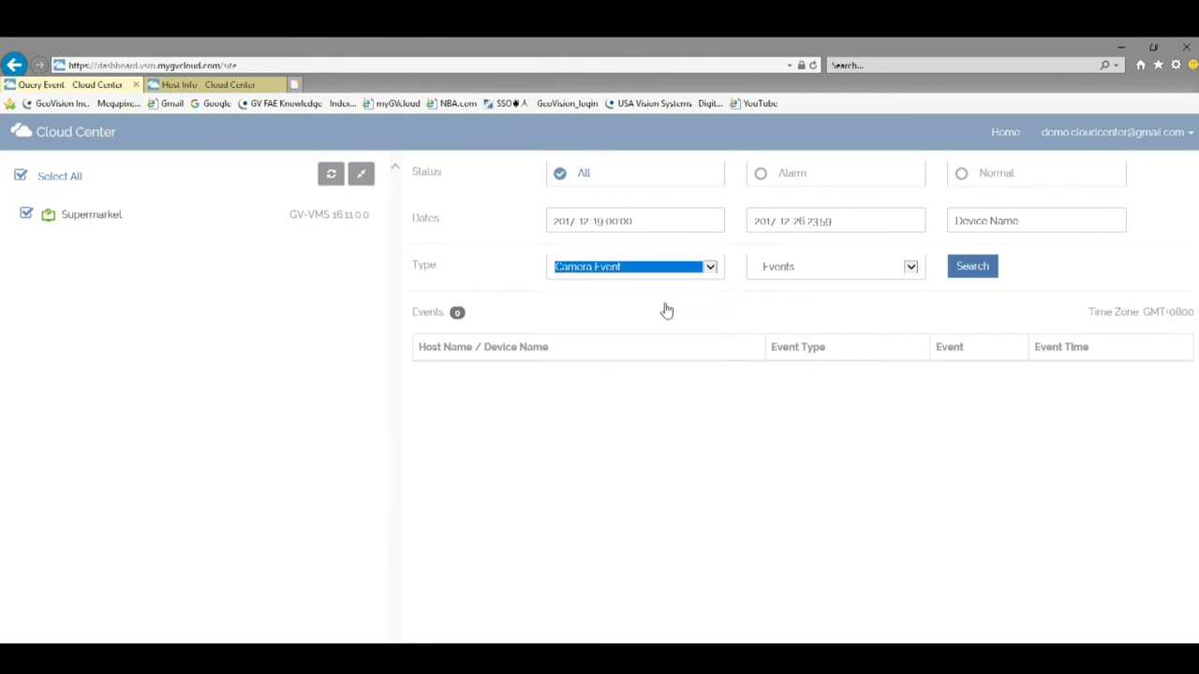
Search Supermarket's Motion events and play, then close, the latest event's video.
click(910, 268)
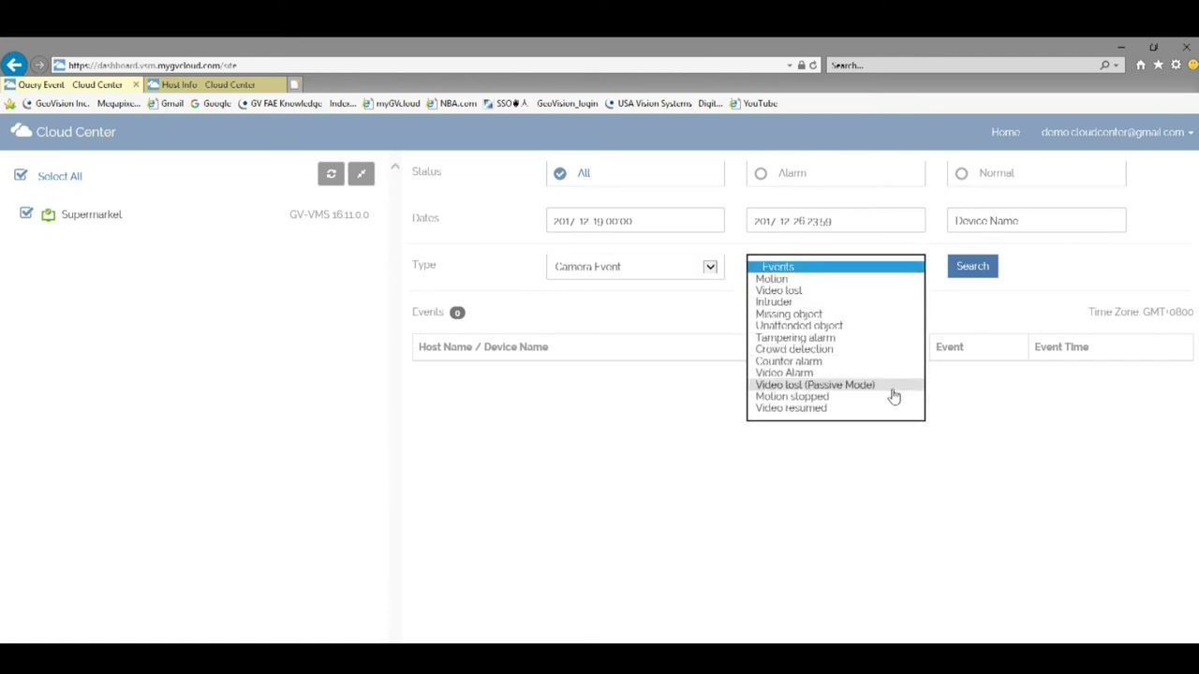
click(866, 283)
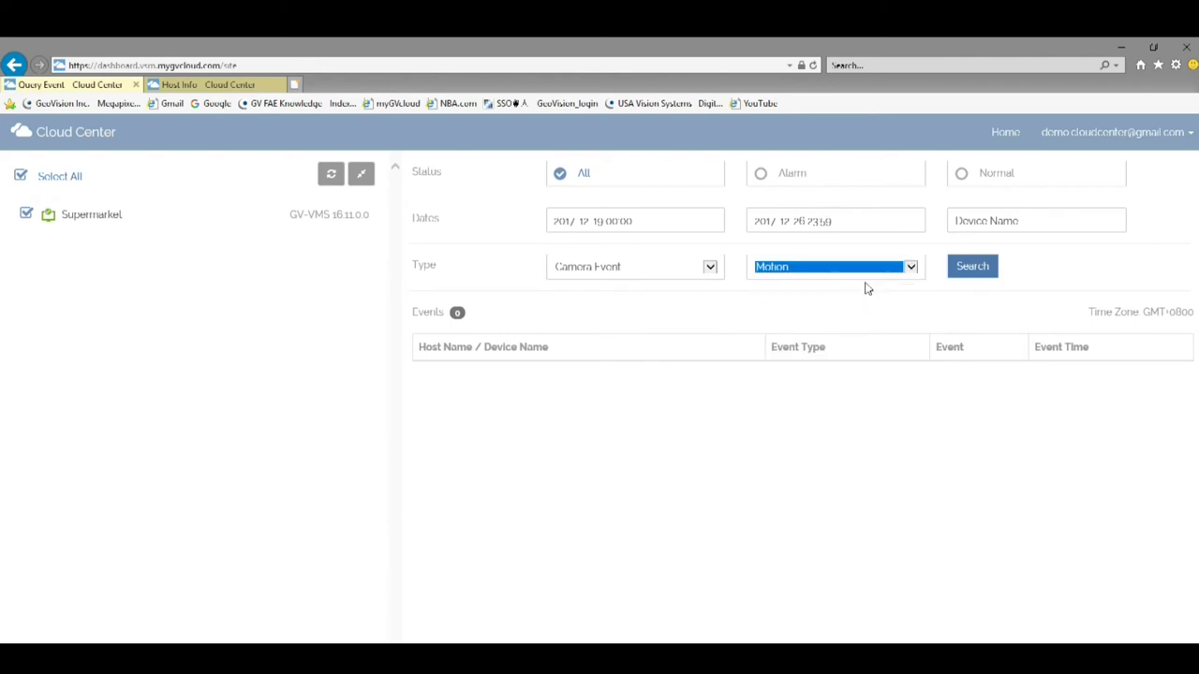
click(972, 268)
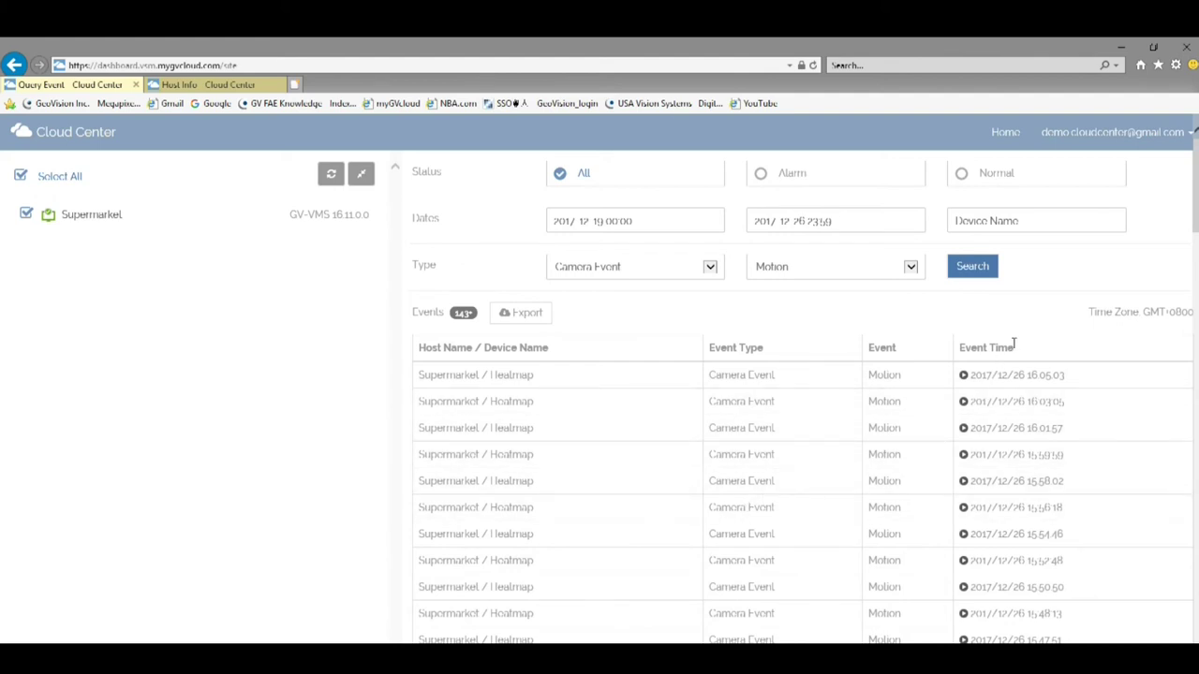
click(965, 379)
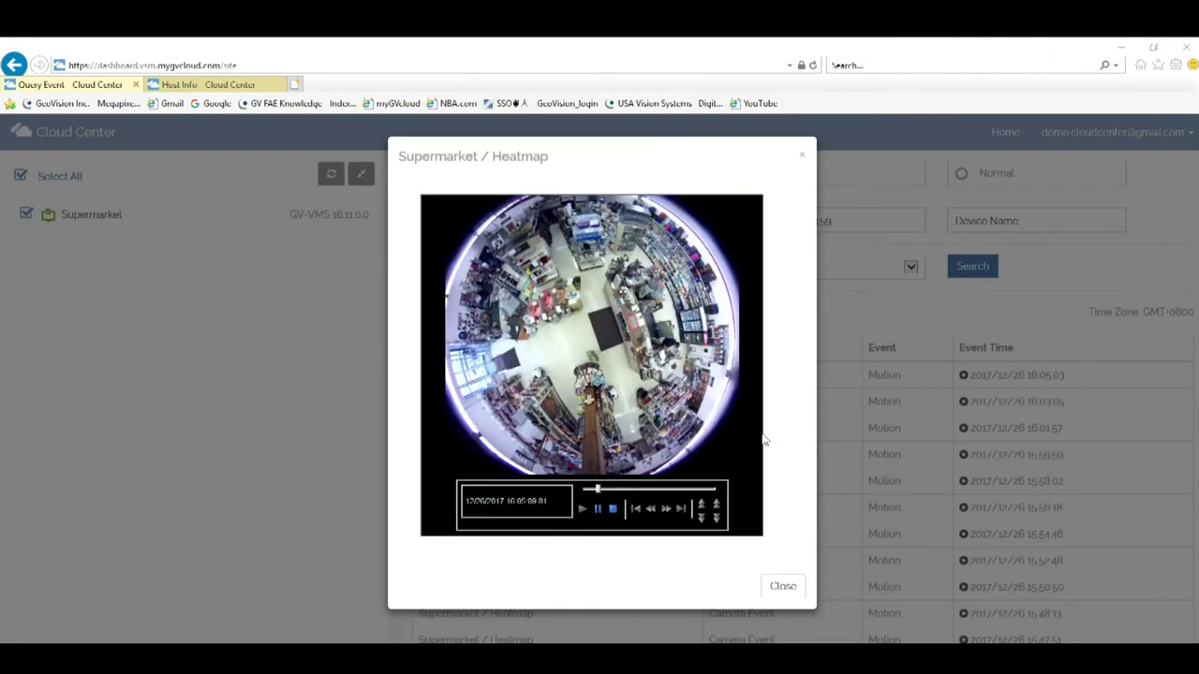
click(785, 586)
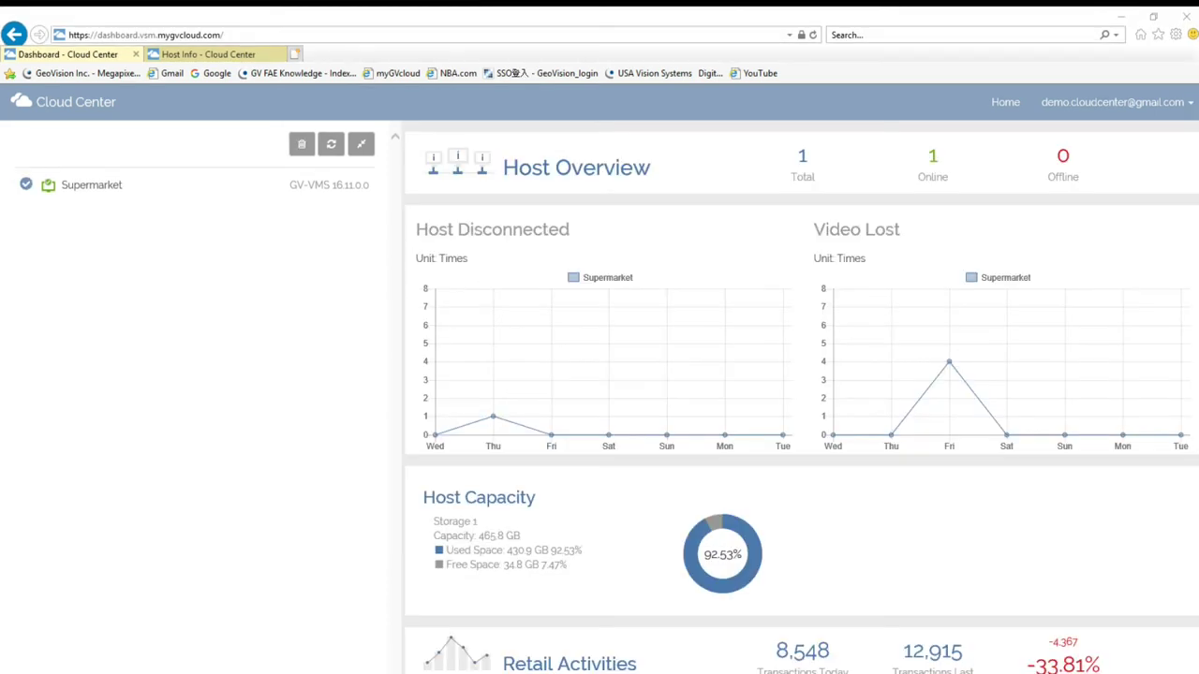
Query Supermarket's POS statistics by day for 2017-12-25 to 2017-12-26.
click(1148, 107)
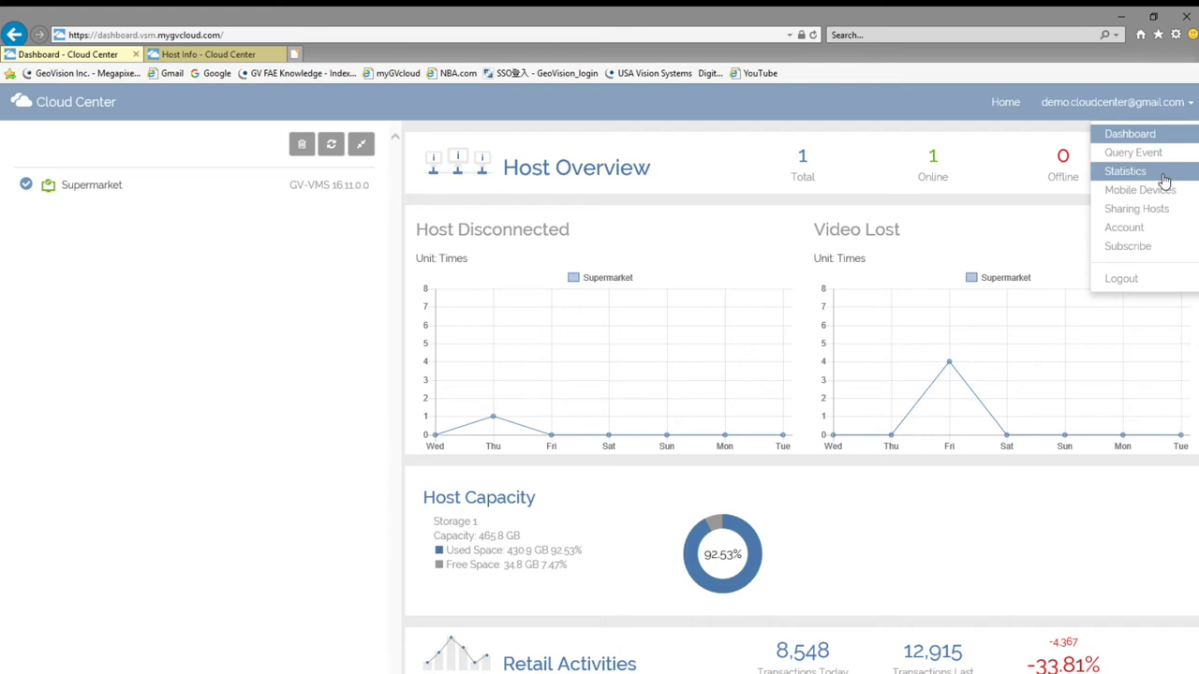
click(1165, 180)
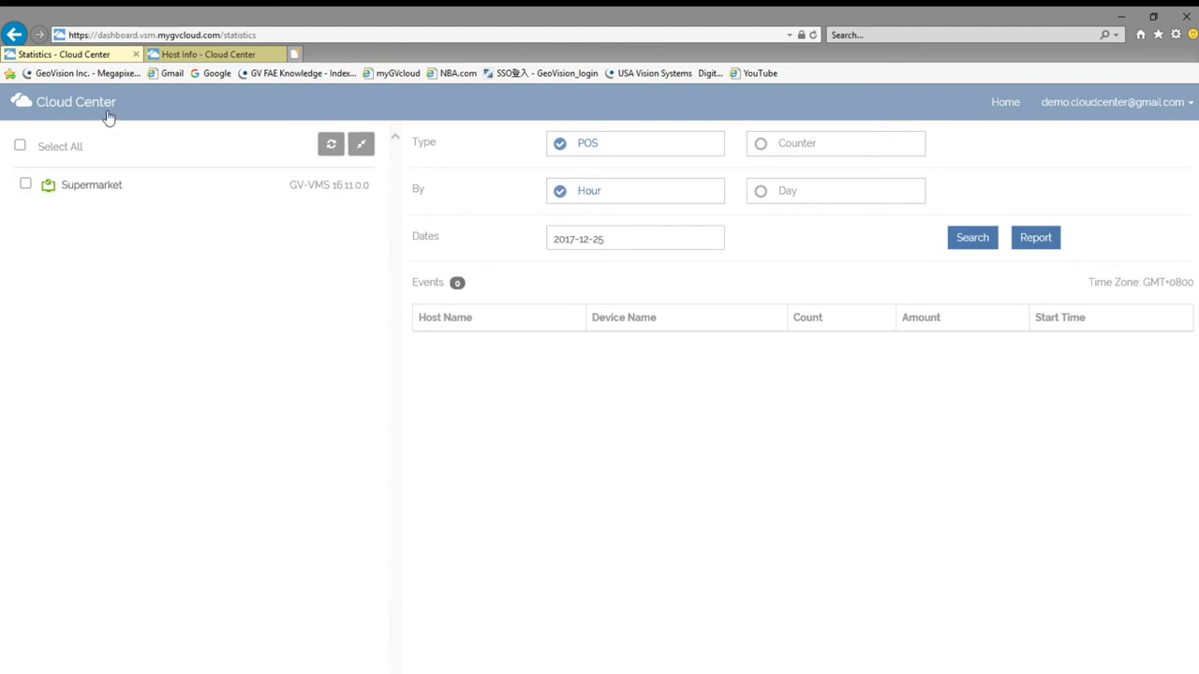
click(26, 187)
click(805, 191)
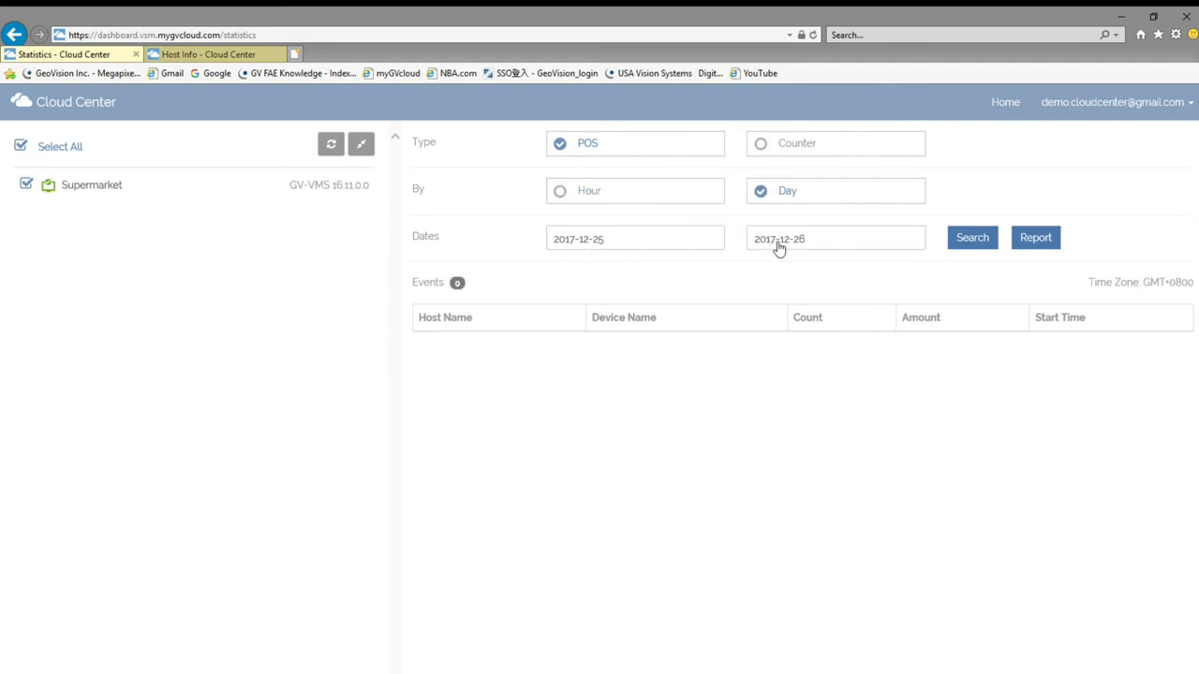
click(991, 238)
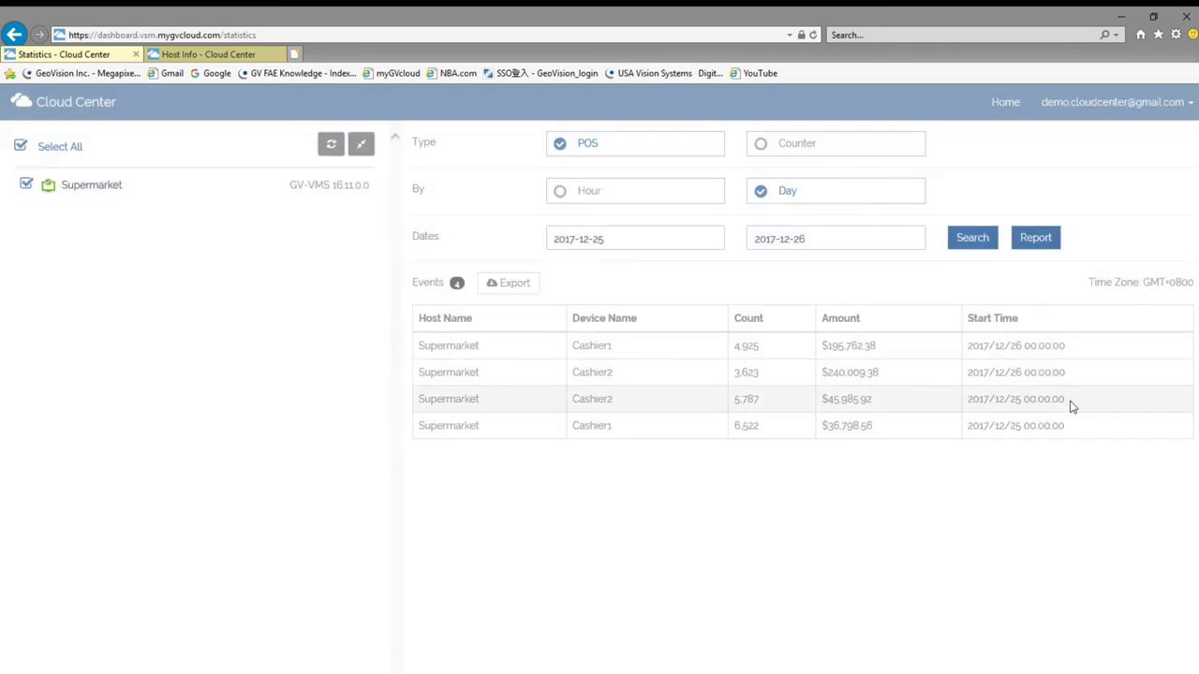
Chart the daily POS amount per cashier, then close the chart.
click(1039, 238)
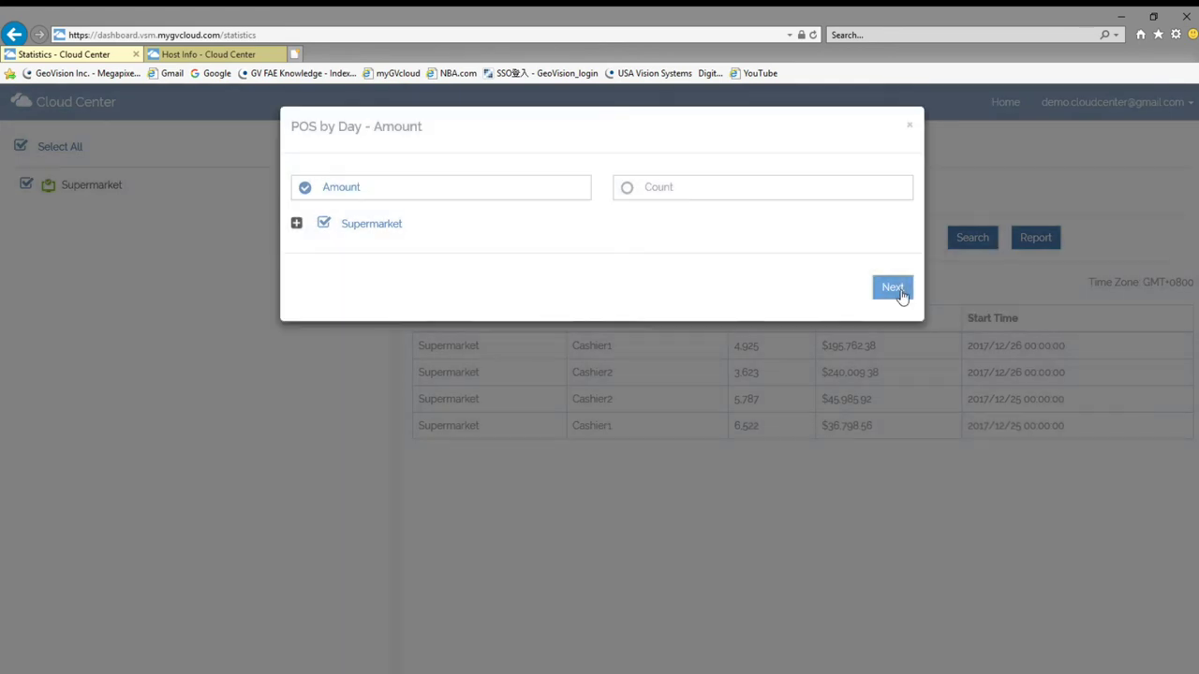
click(897, 290)
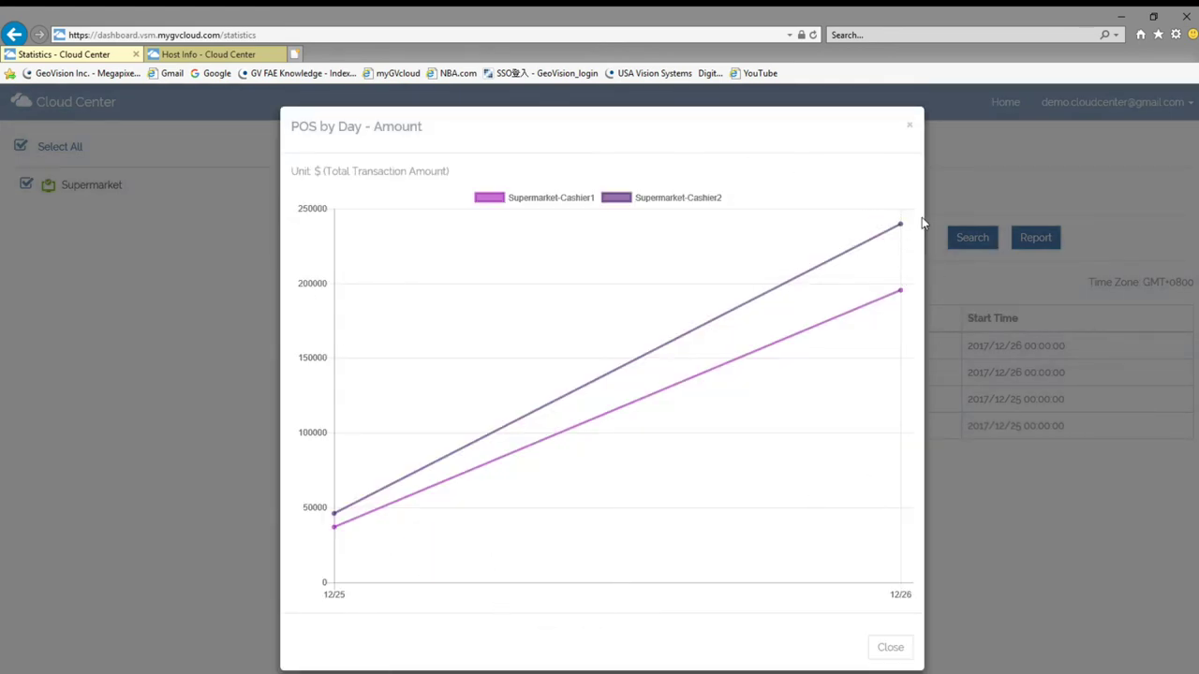
click(912, 127)
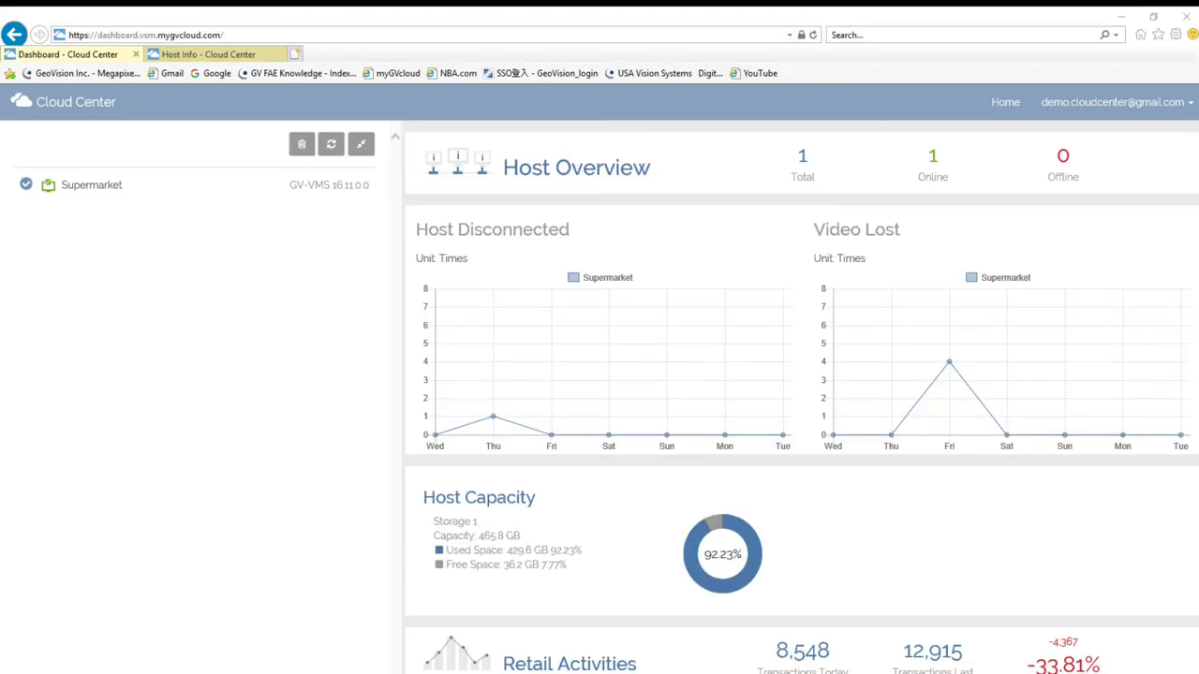
Try sharing the Supermarket host with another user's e-mail, then open the Subscribe page.
click(1115, 105)
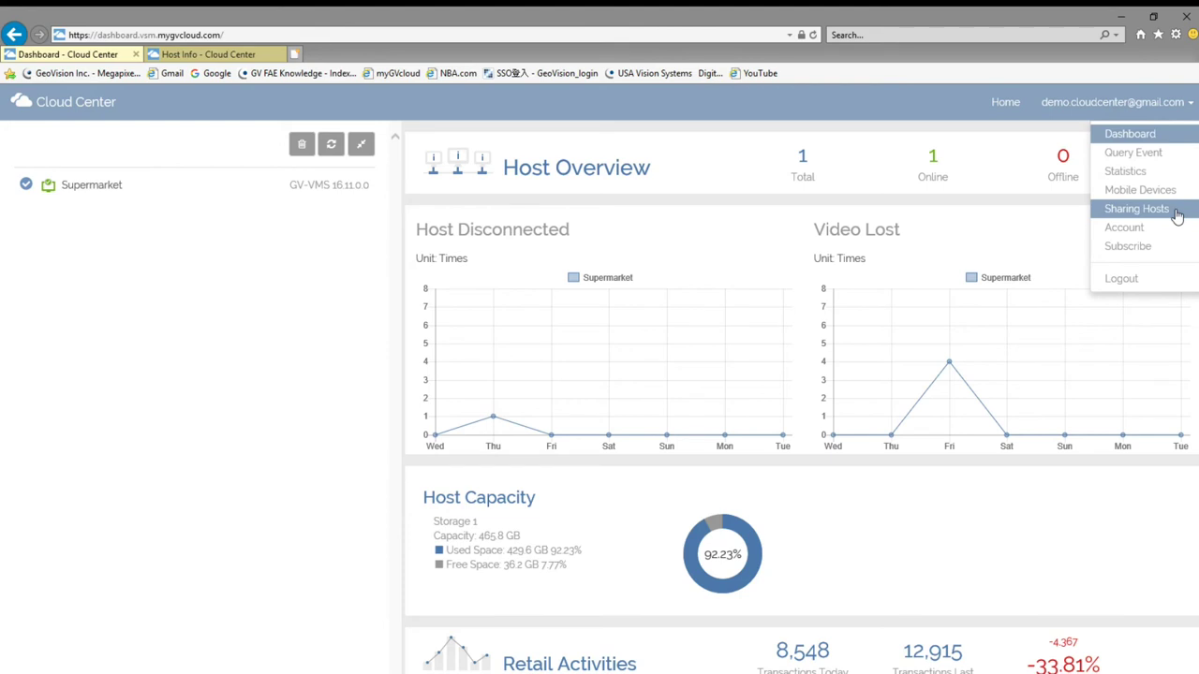
click(1136, 209)
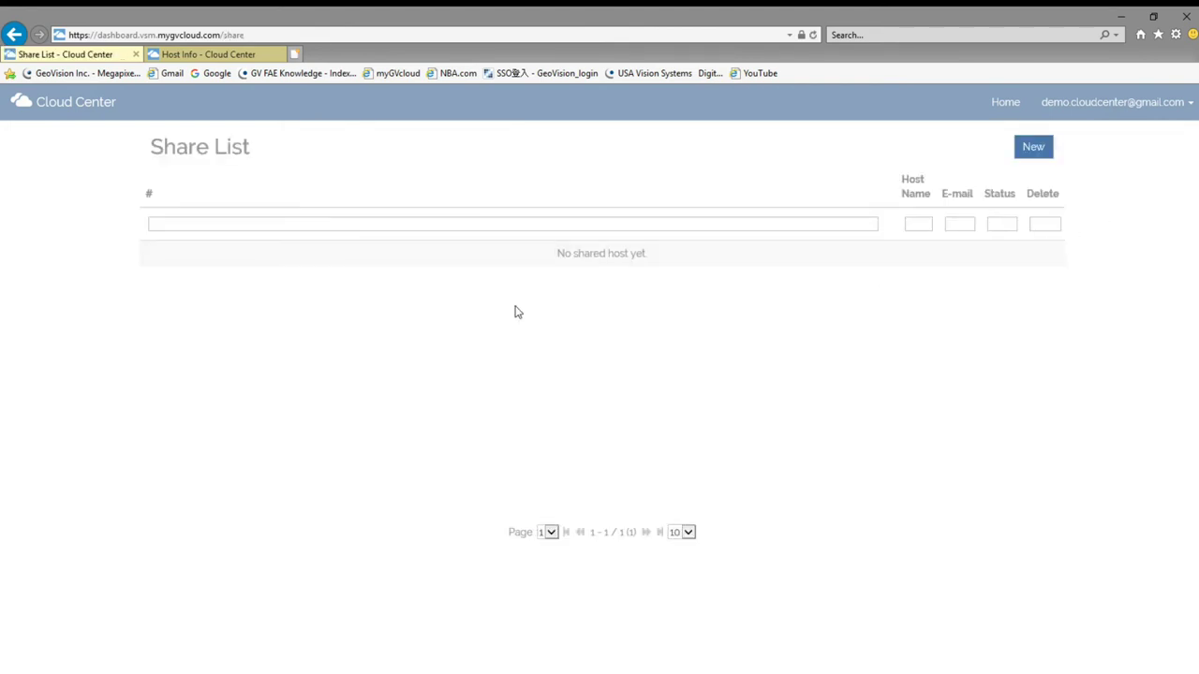
click(1034, 148)
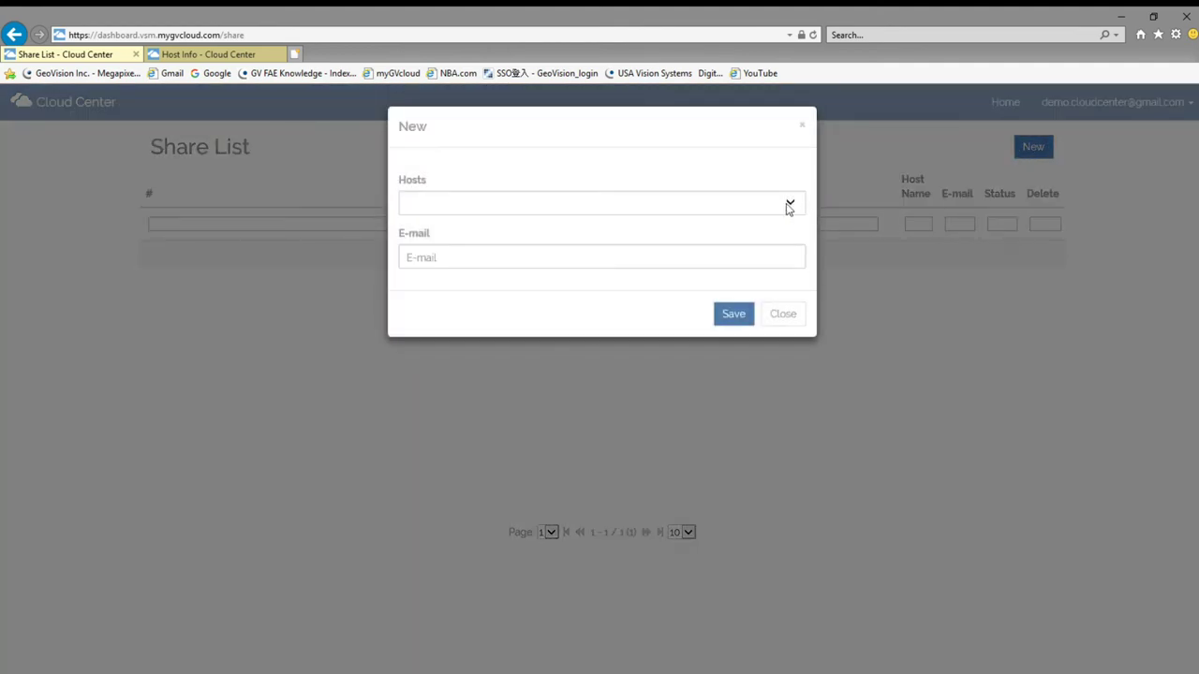
click(789, 205)
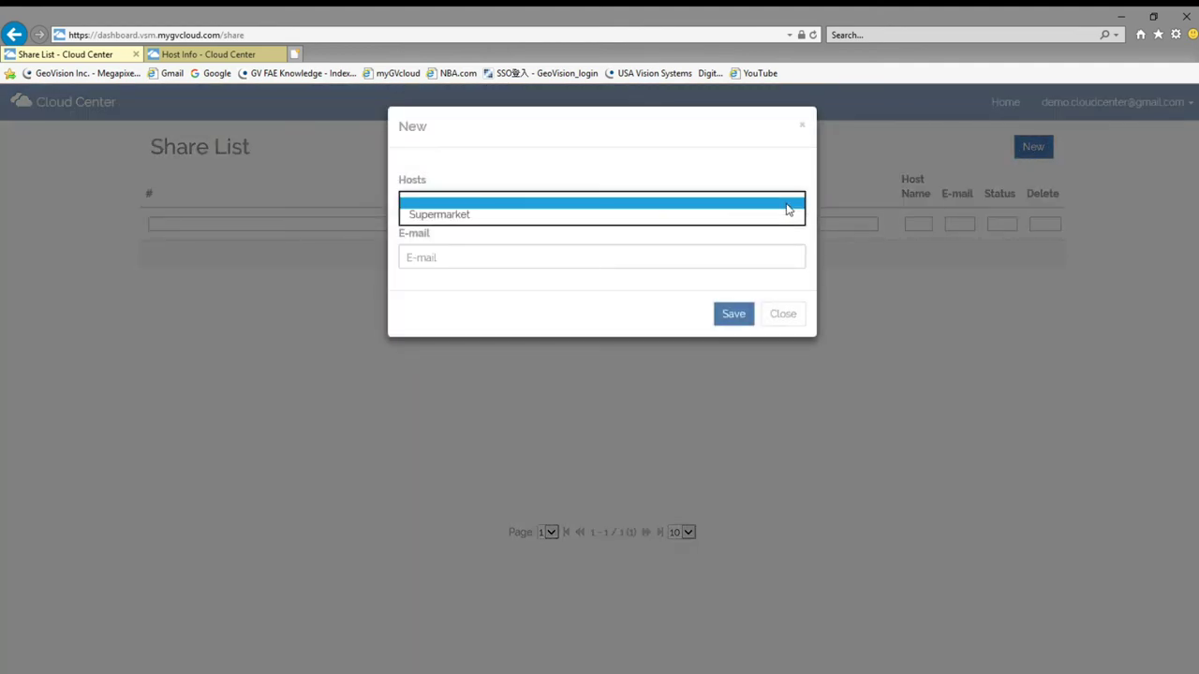
click(572, 215)
click(499, 255)
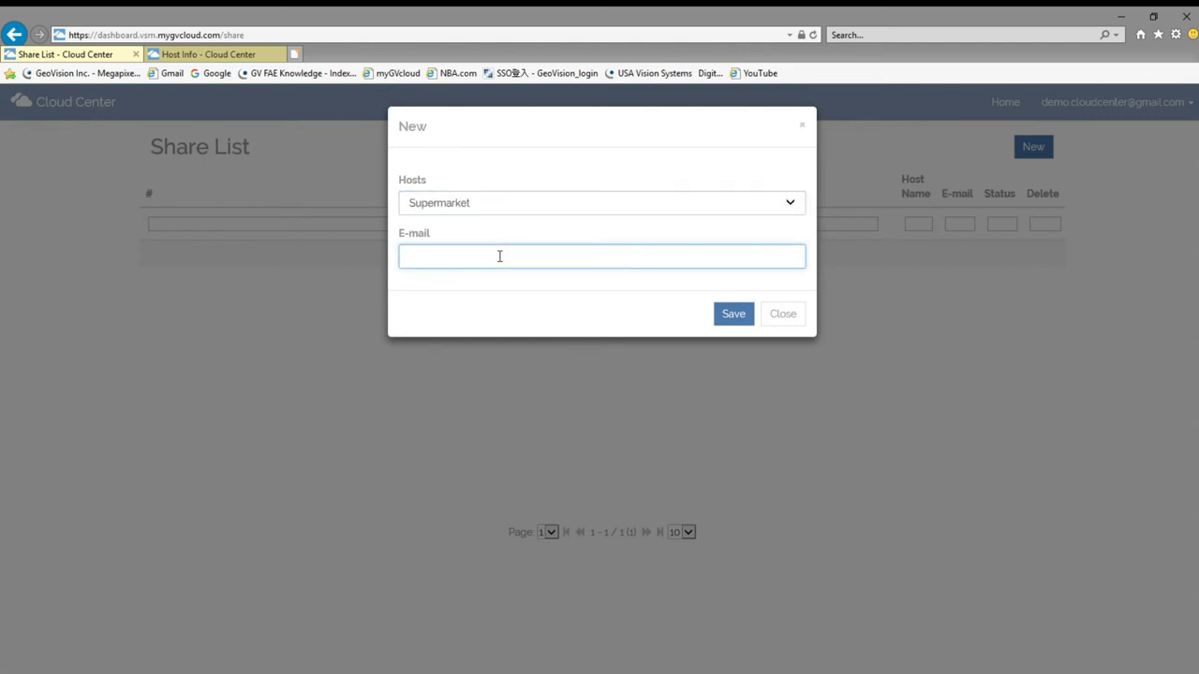
click(738, 317)
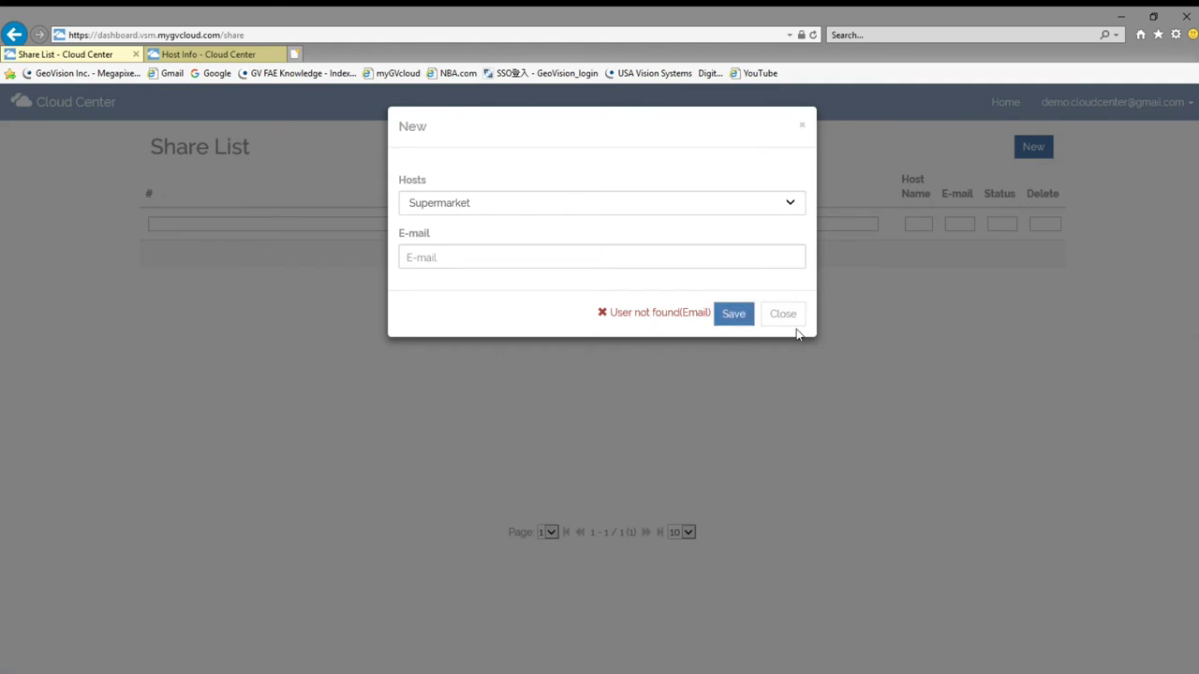
click(785, 319)
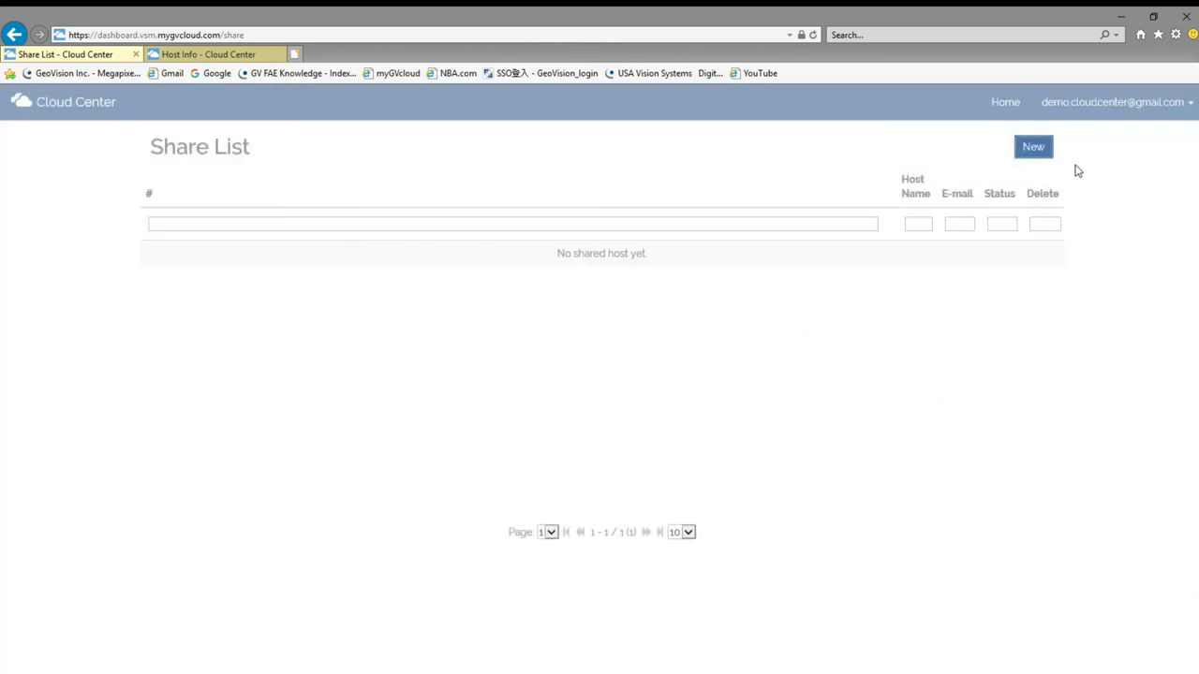
click(1093, 111)
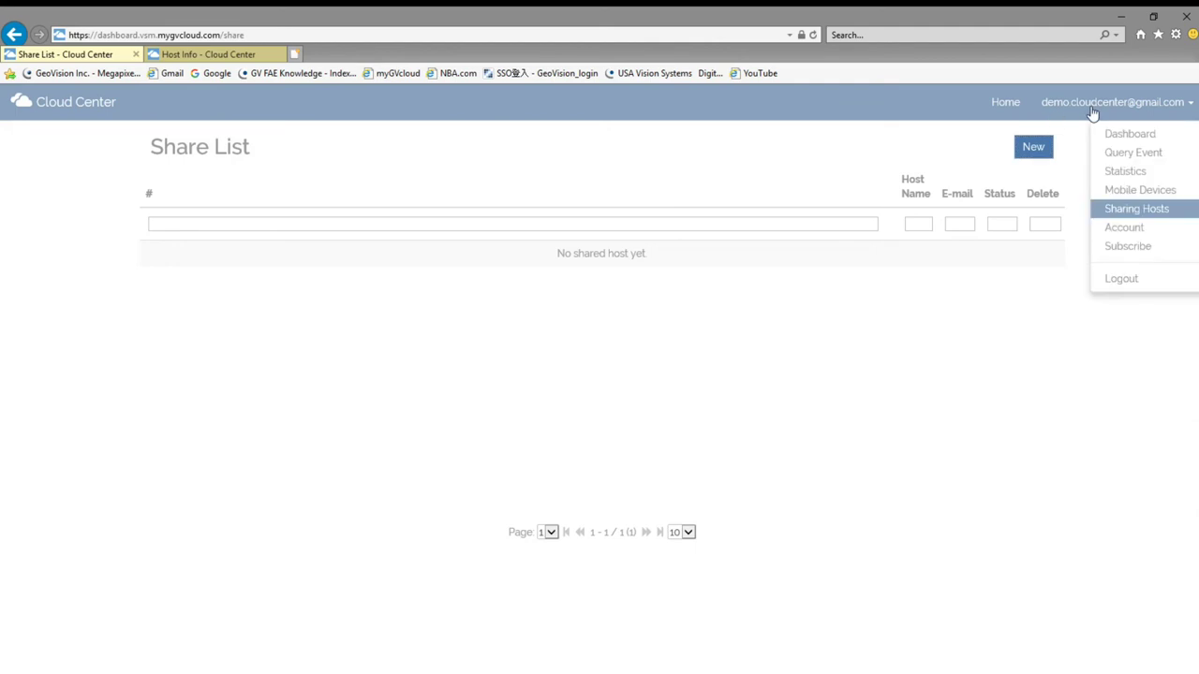
click(1146, 249)
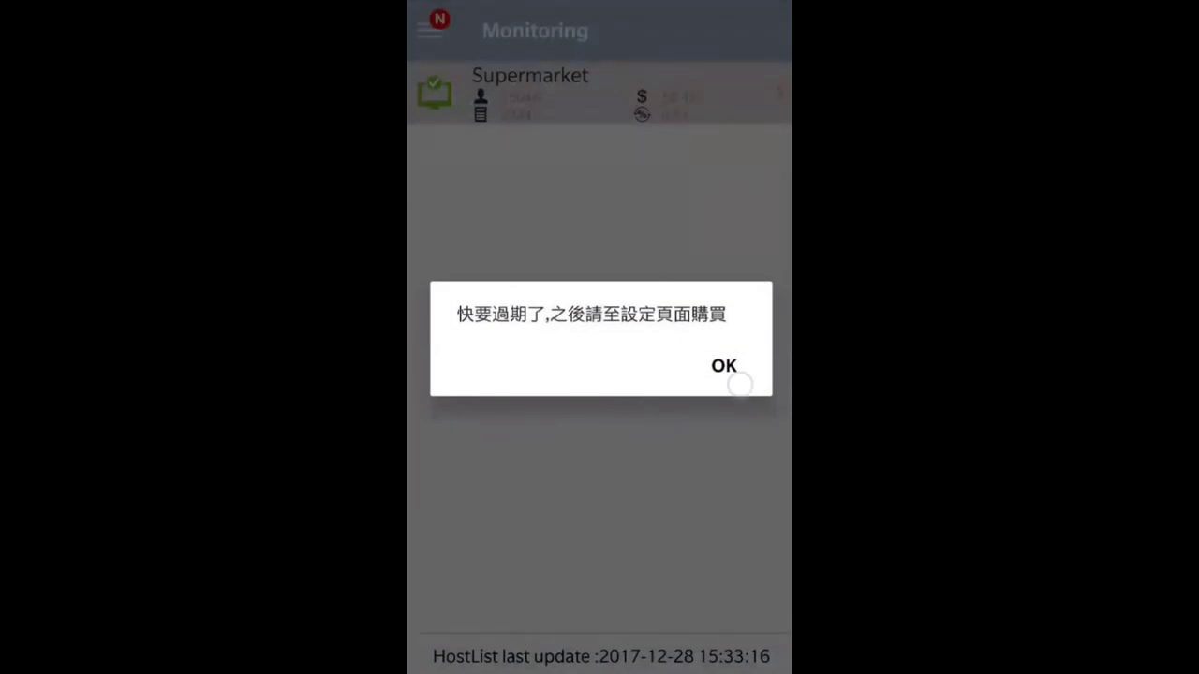
Dismiss the expiry notice and expand Supermarket to list its Cashier1 and Cashier2 counters.
click(740, 384)
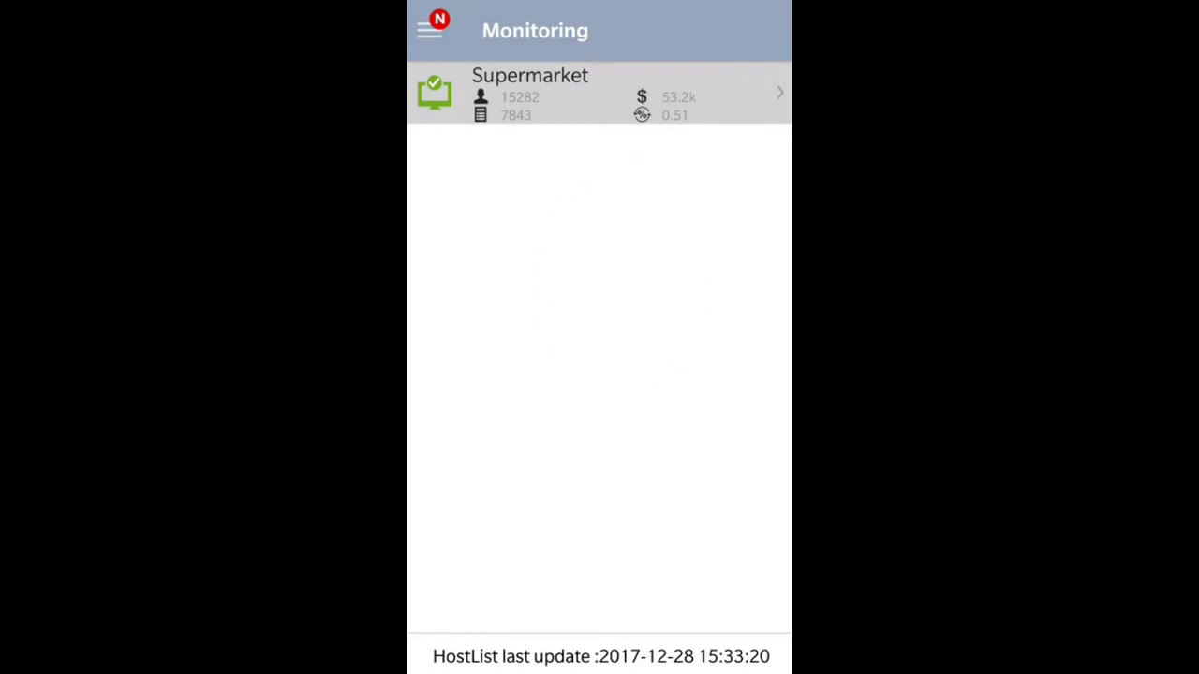
click(699, 99)
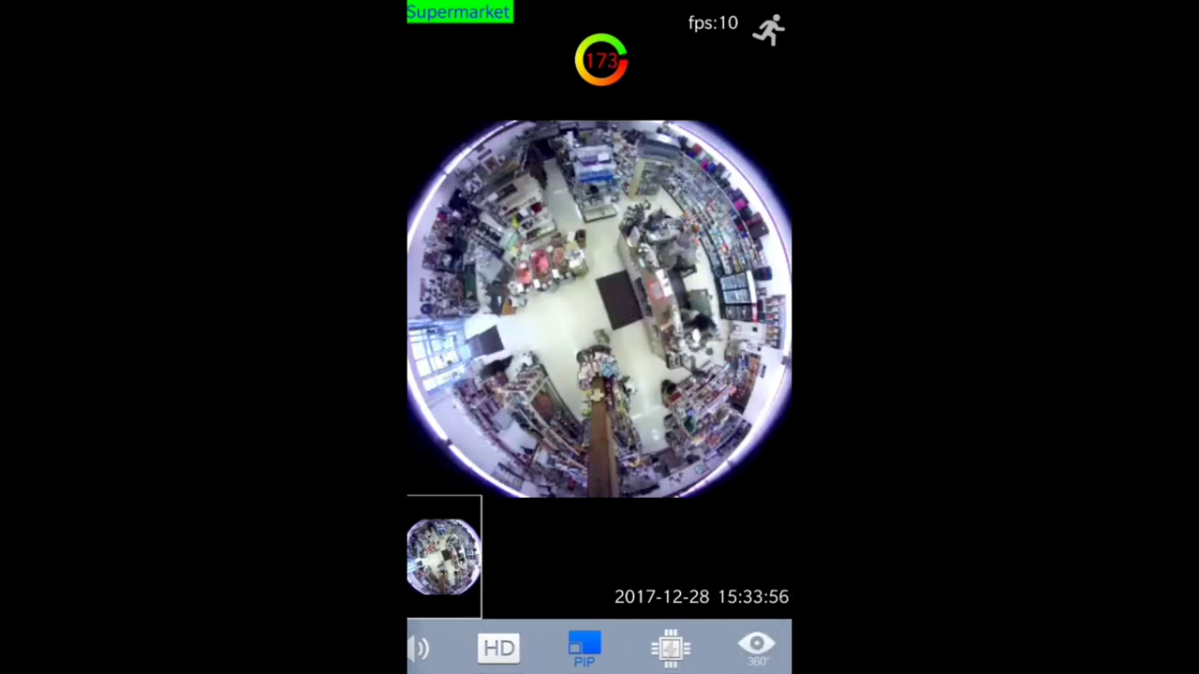
drag(506, 647, 605, 646)
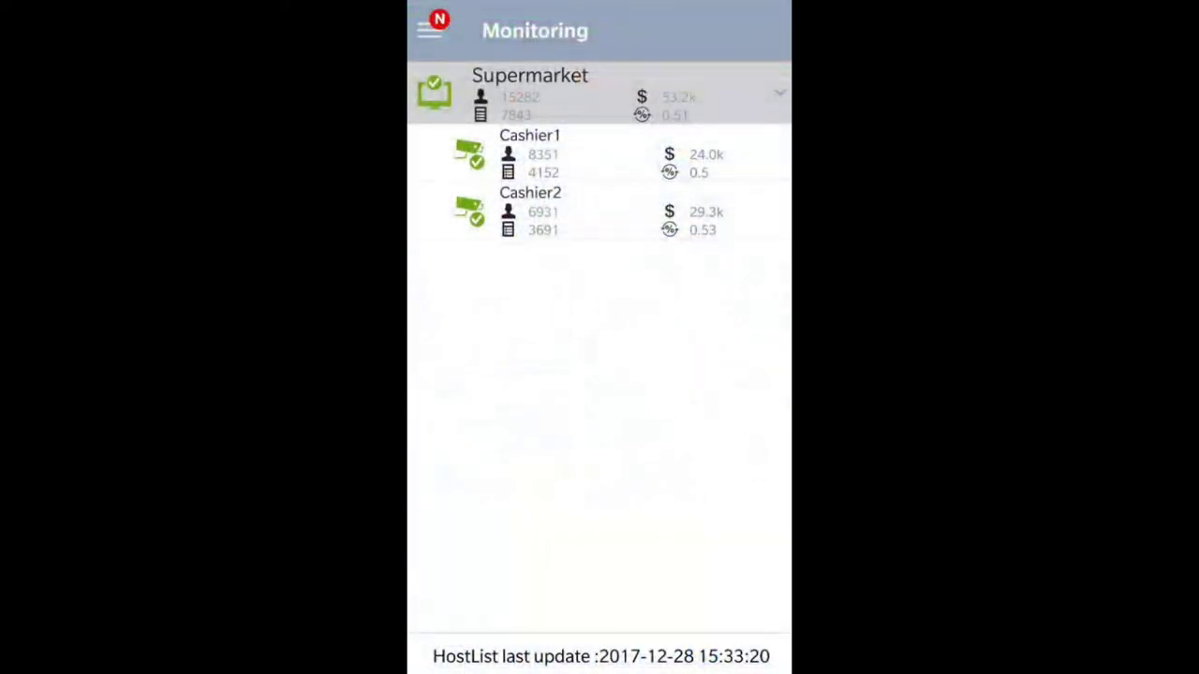
Open the Supermarket host's messages in the GV-Notify Message InBox.
click(429, 29)
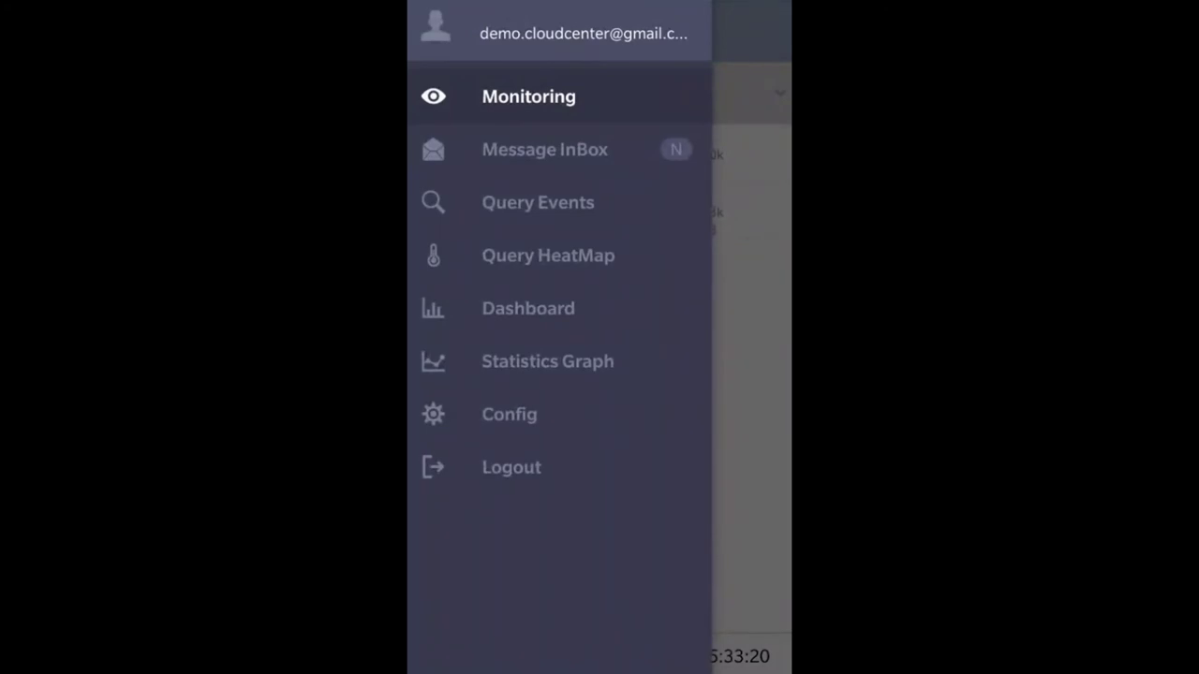
click(651, 173)
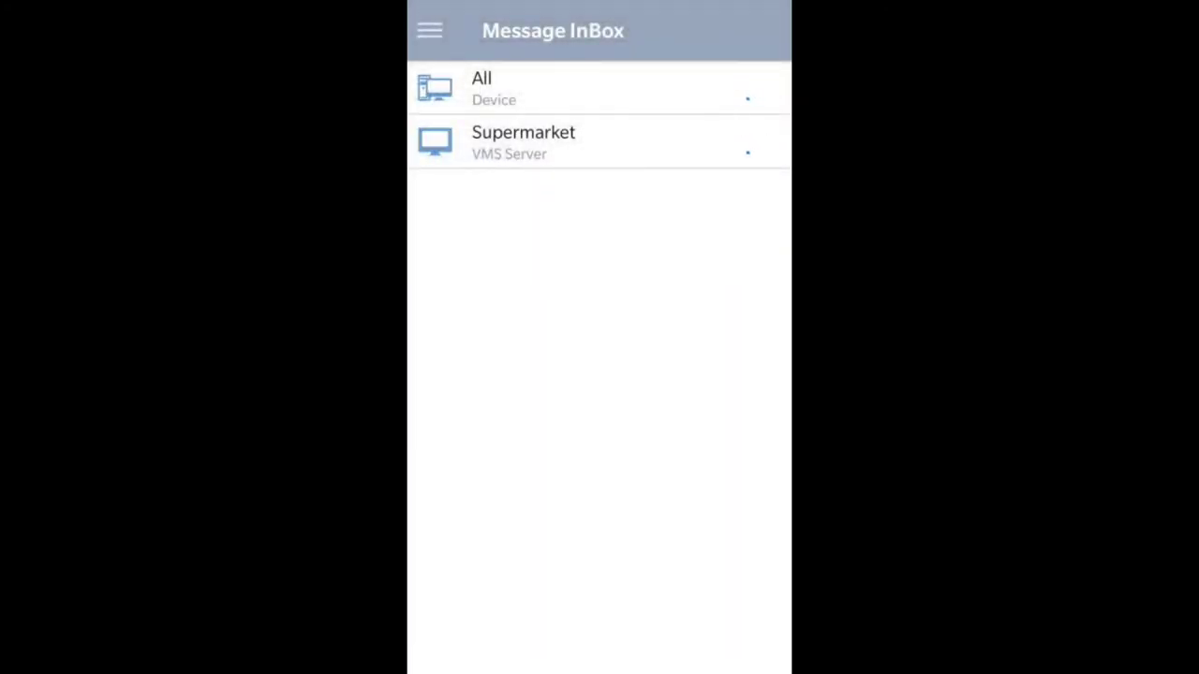
click(719, 144)
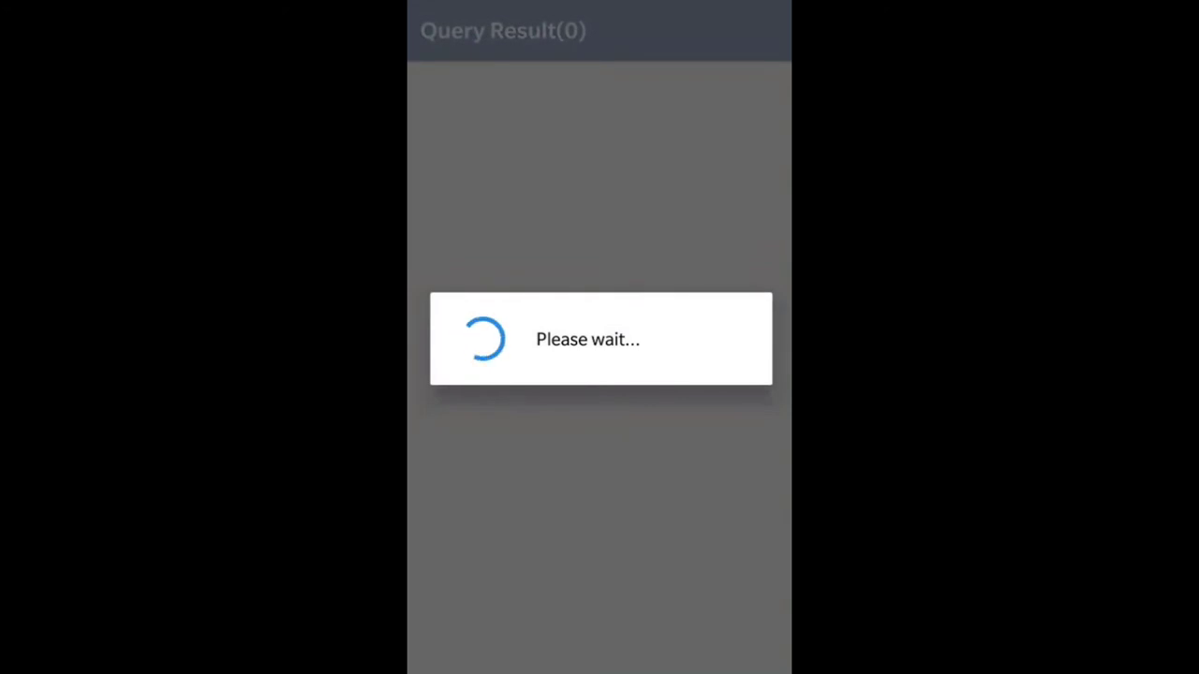
Scroll through the 147 Supermarket_Heatmap motion events, then bring up the app sections list.
scroll(599, 365, down, 1)
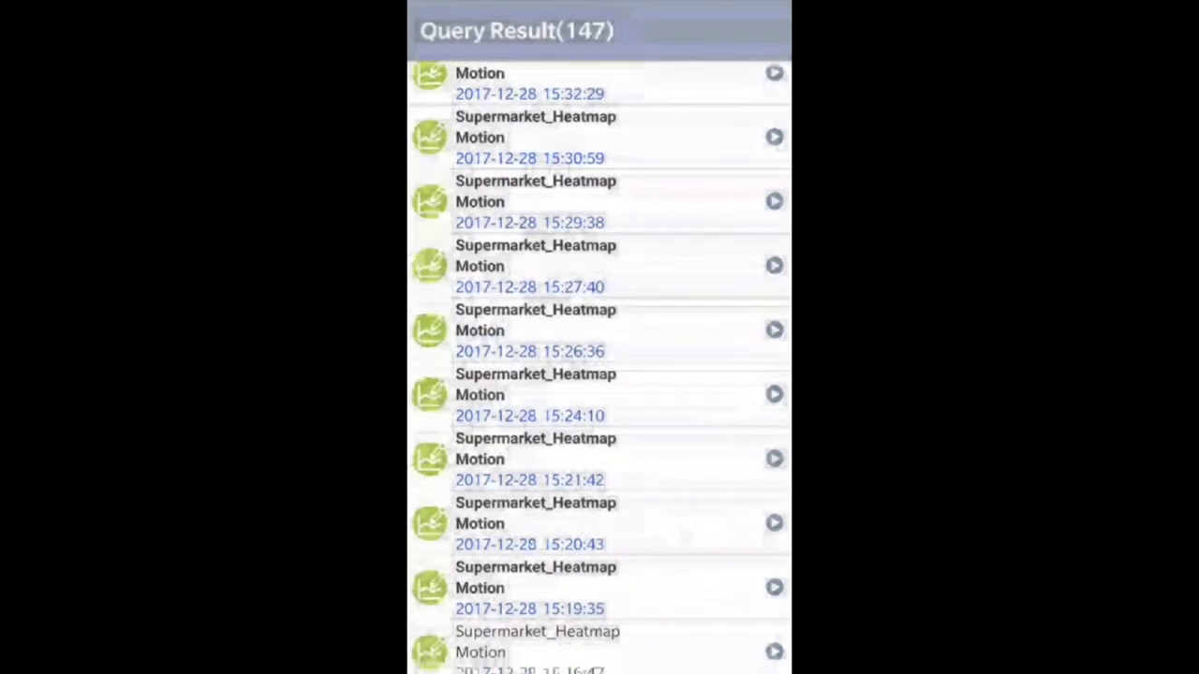
scroll(600, 365, down, 3)
scroll(600, 365, down, 3)
scroll(600, 365, down, 1)
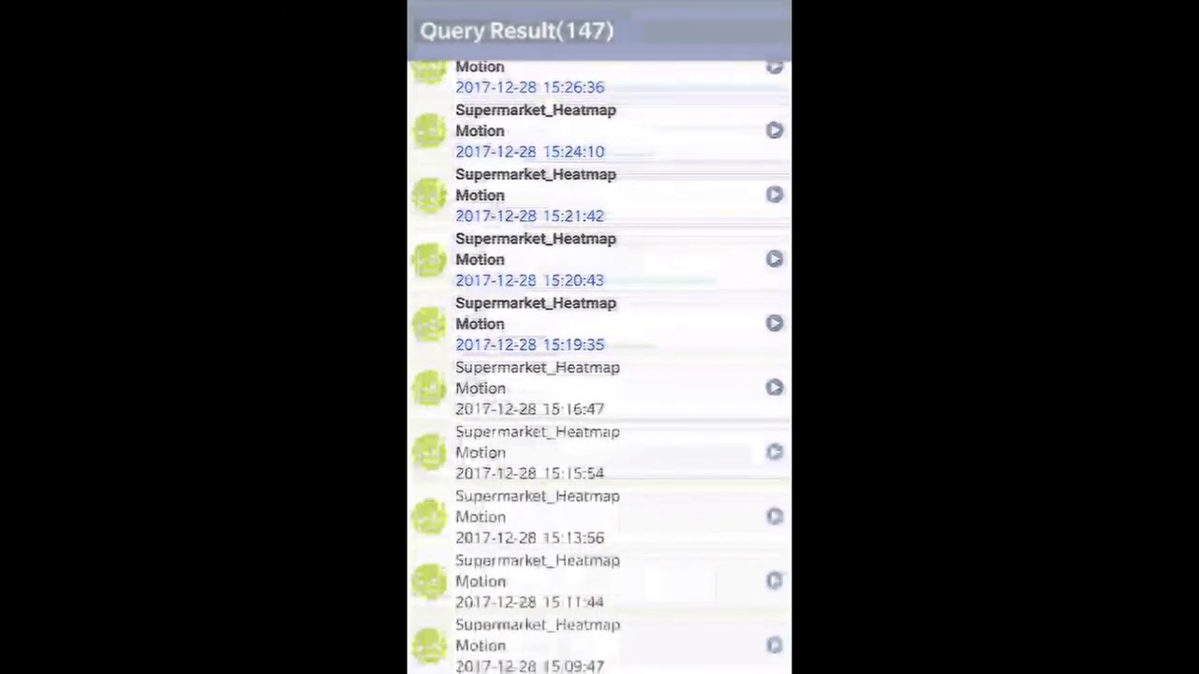
scroll(599, 366, down, 1)
scroll(599, 366, down, 3)
scroll(599, 365, down, 2)
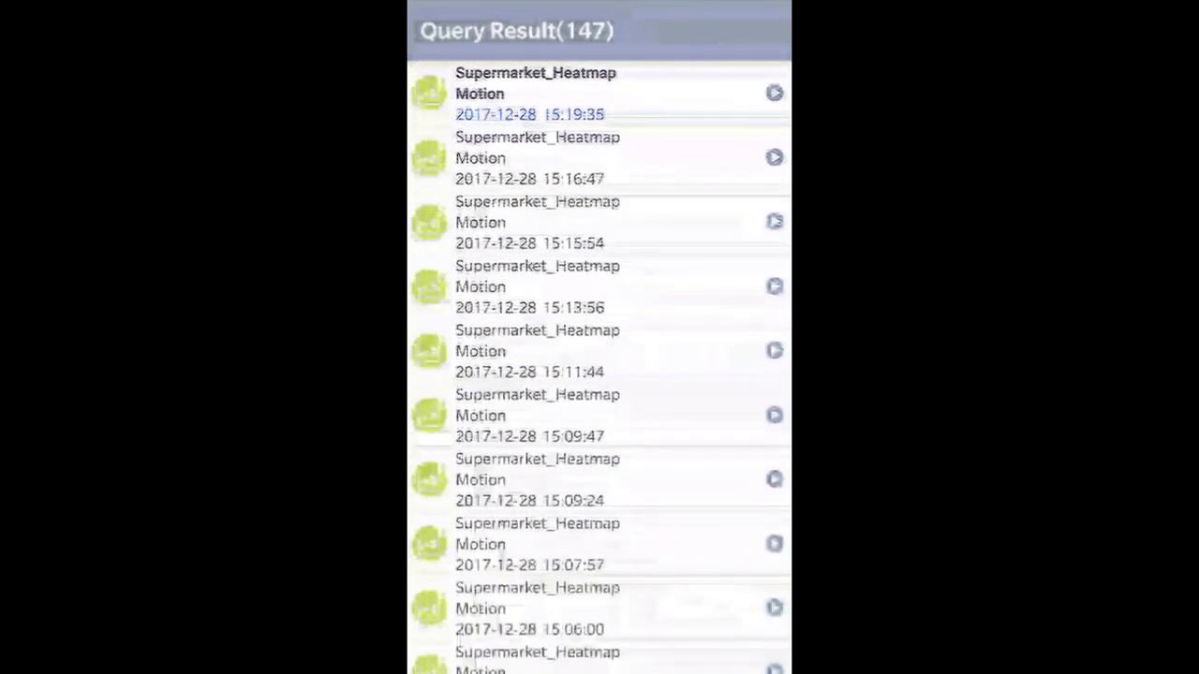
scroll(600, 365, up, 2)
scroll(599, 365, up, 8)
scroll(600, 365, up, 4)
scroll(600, 365, up, 3)
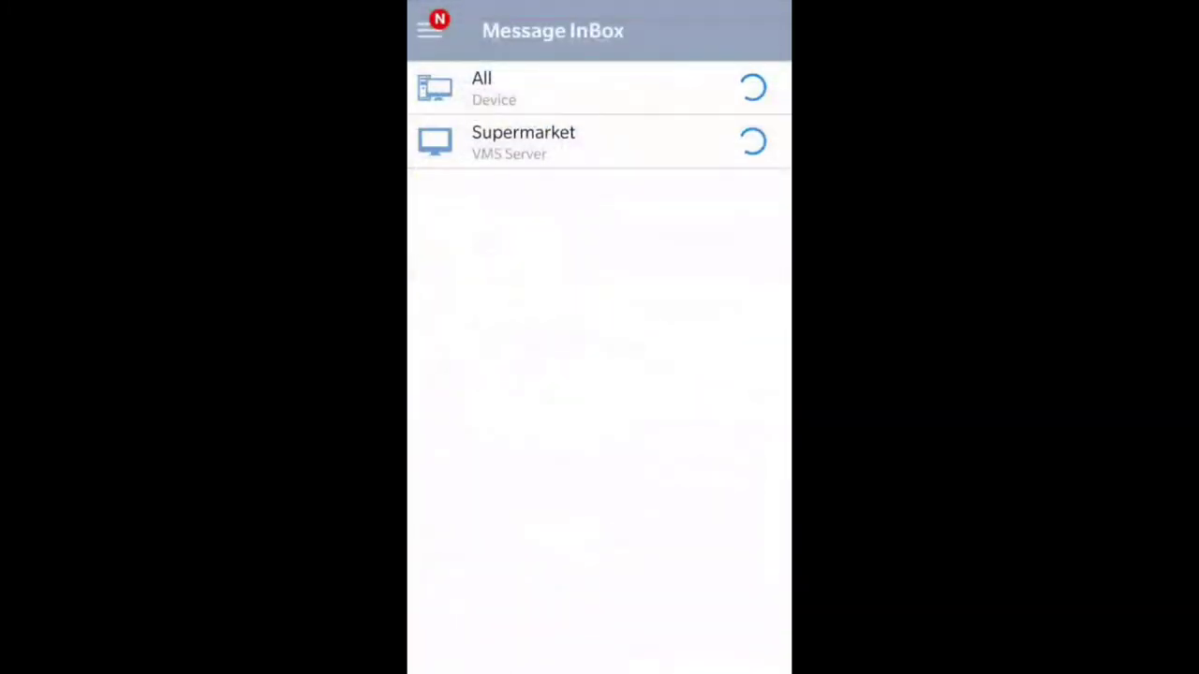
click(430, 30)
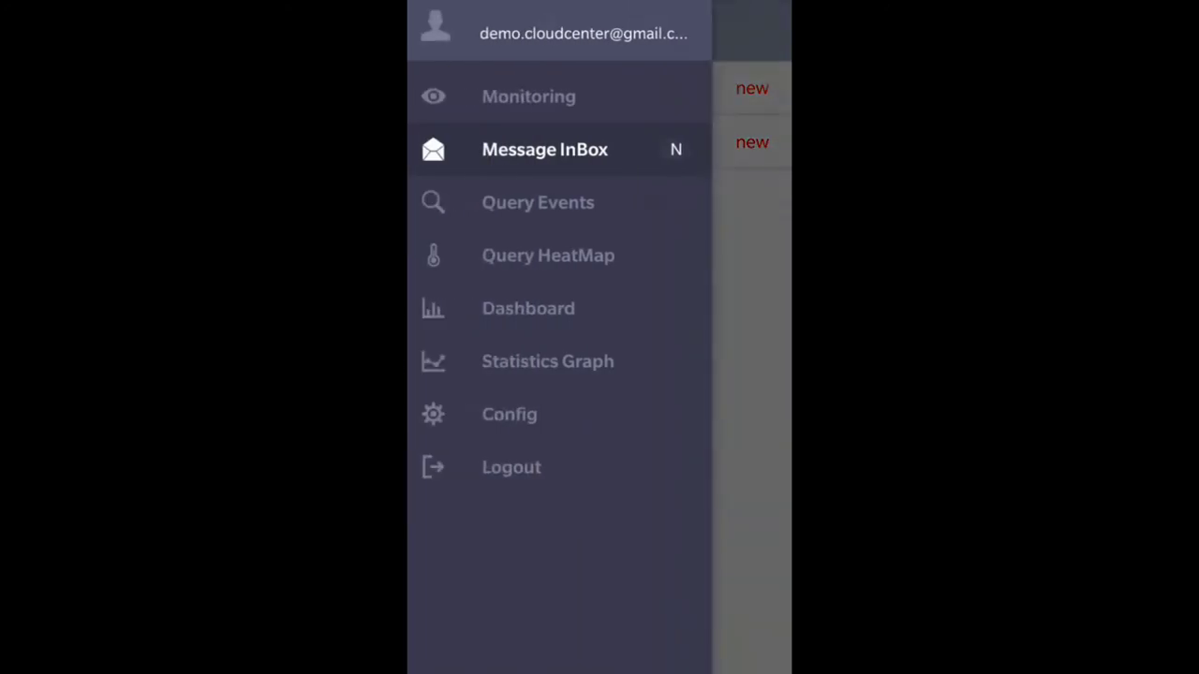
Run the Alarm event query with all devices and all event types included.
click(627, 220)
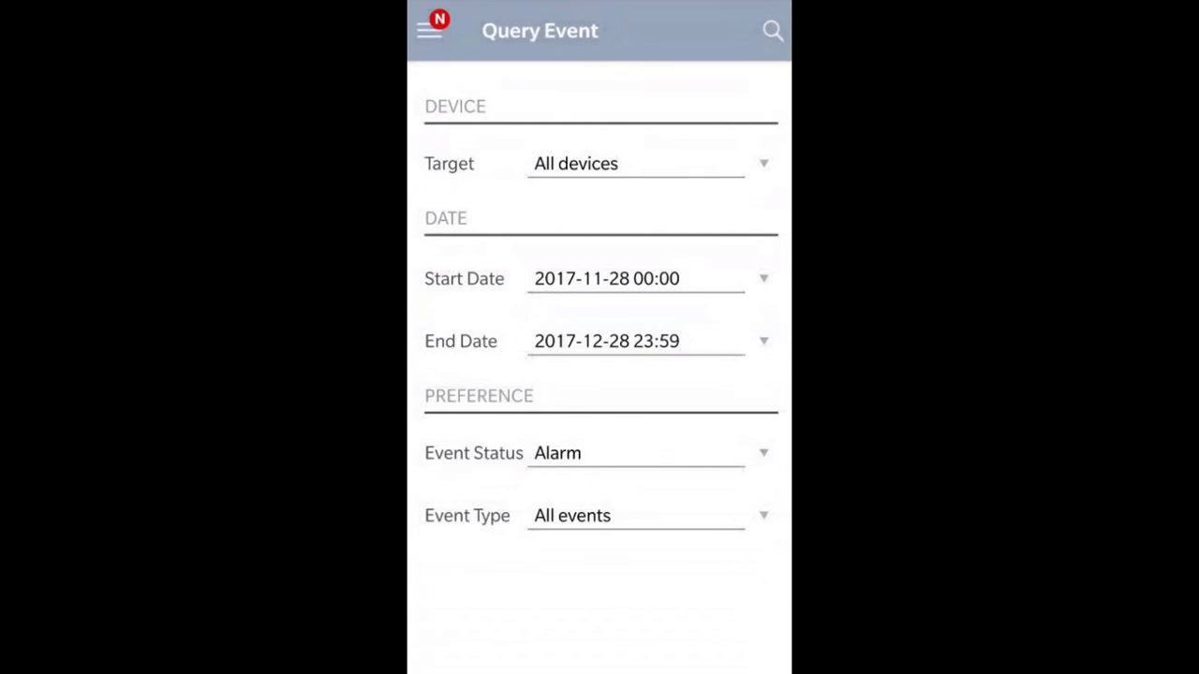
click(764, 453)
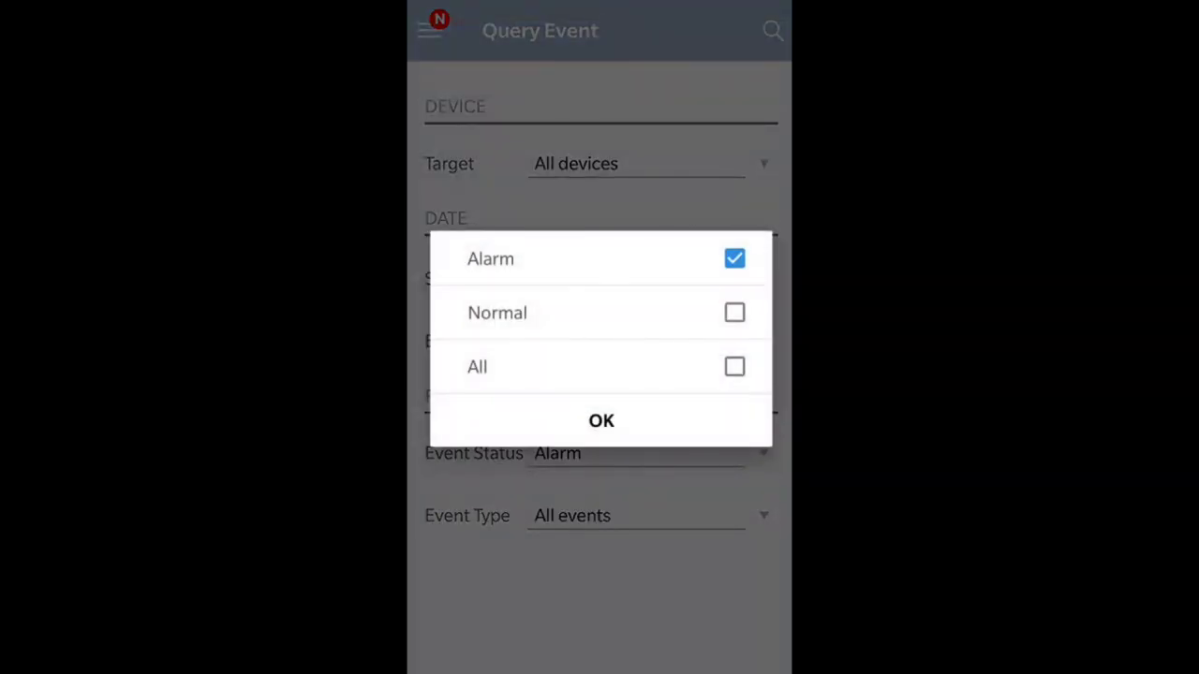
click(602, 421)
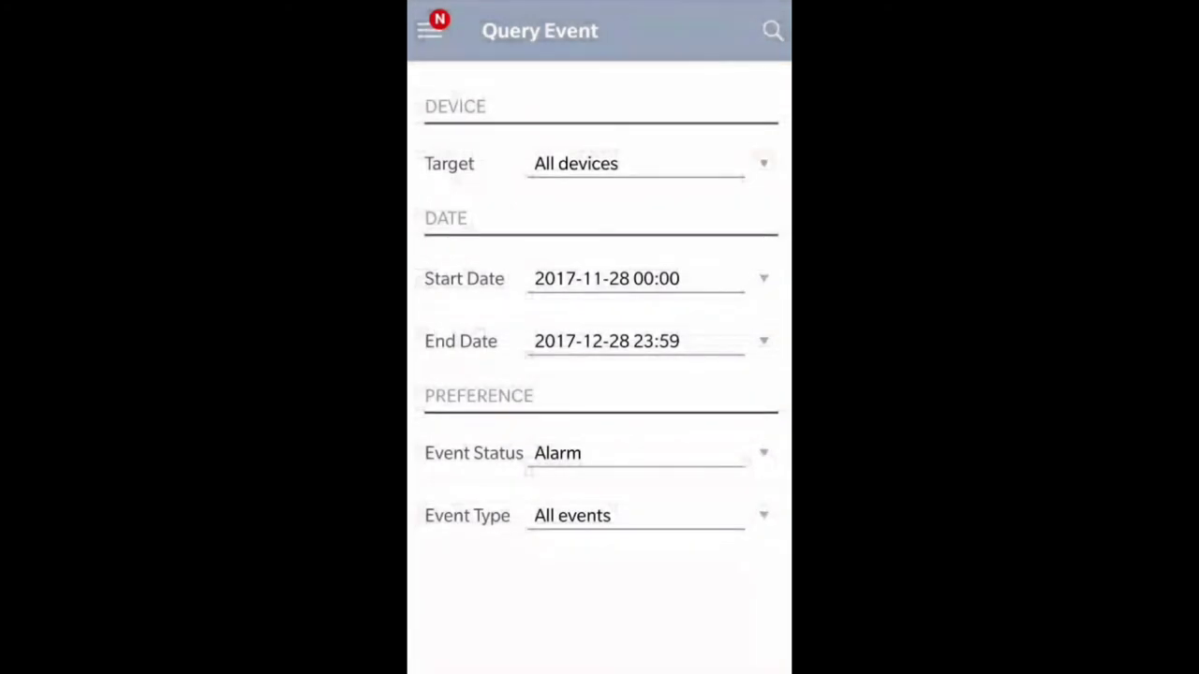
click(766, 515)
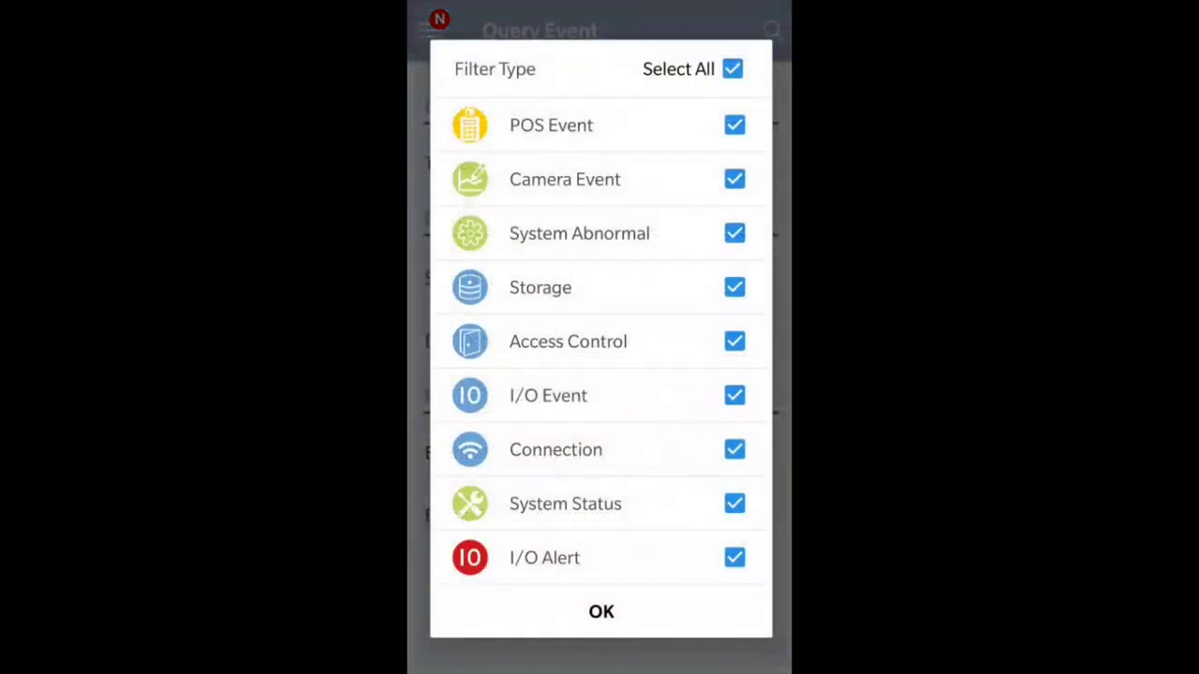
click(696, 619)
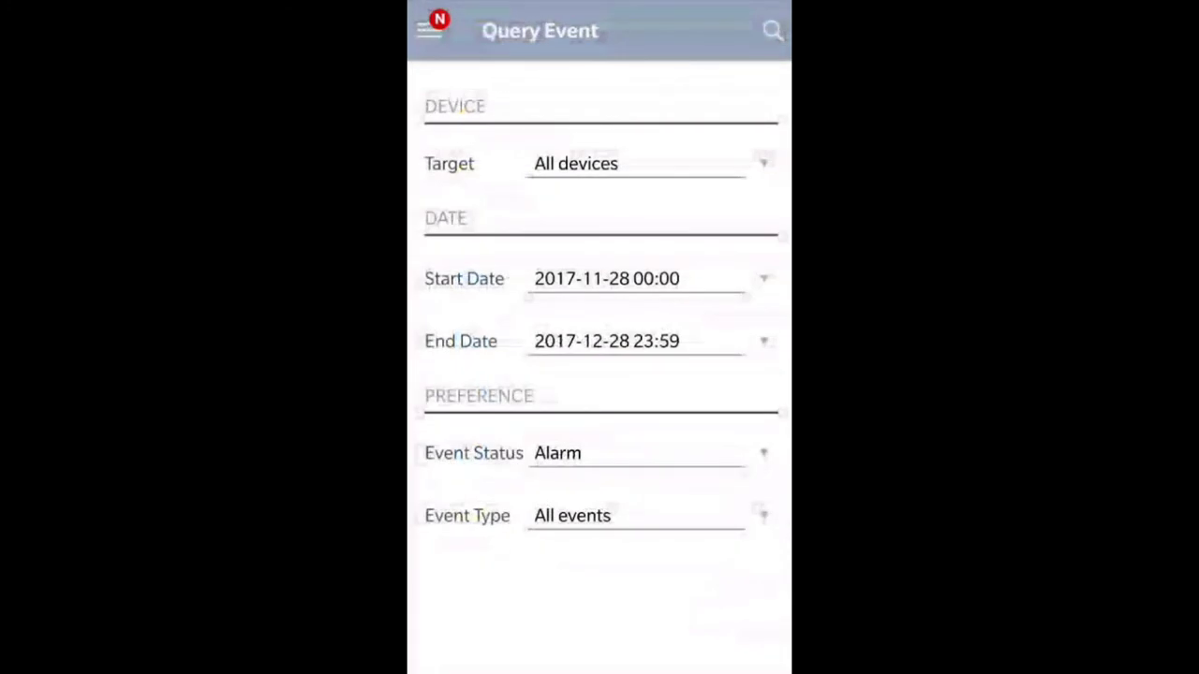
click(773, 31)
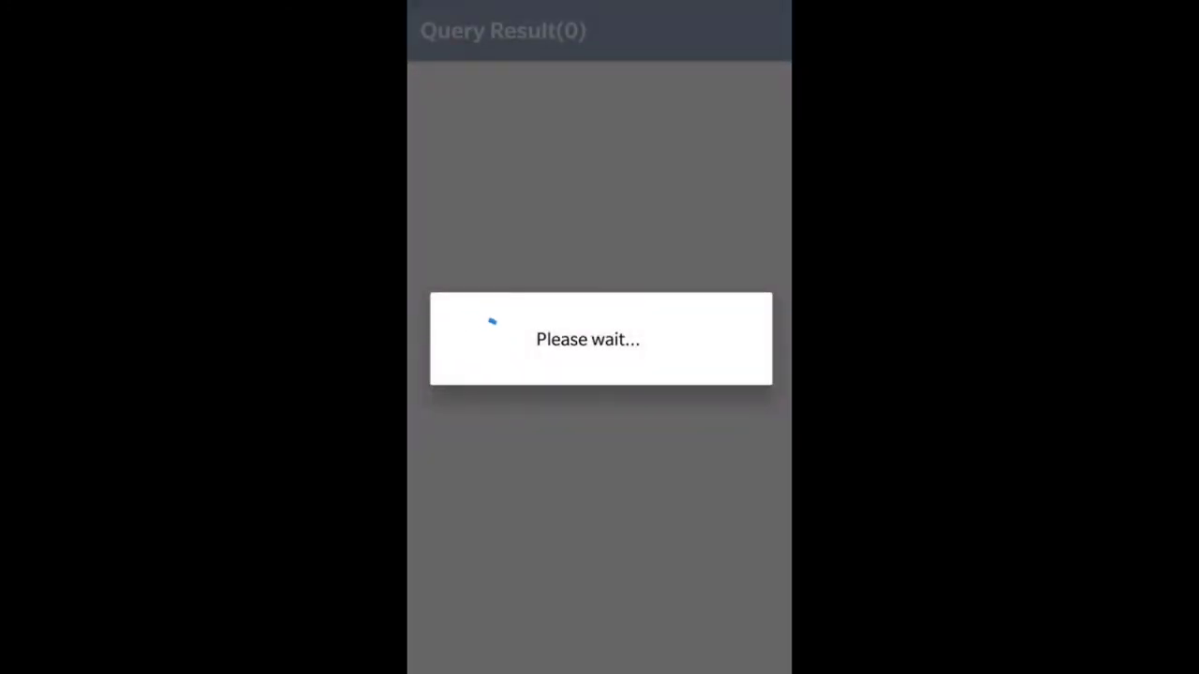
Scroll through the 147 heatmap motion results and return to the query form.
scroll(600, 365, down, 2)
scroll(600, 366, down, 3)
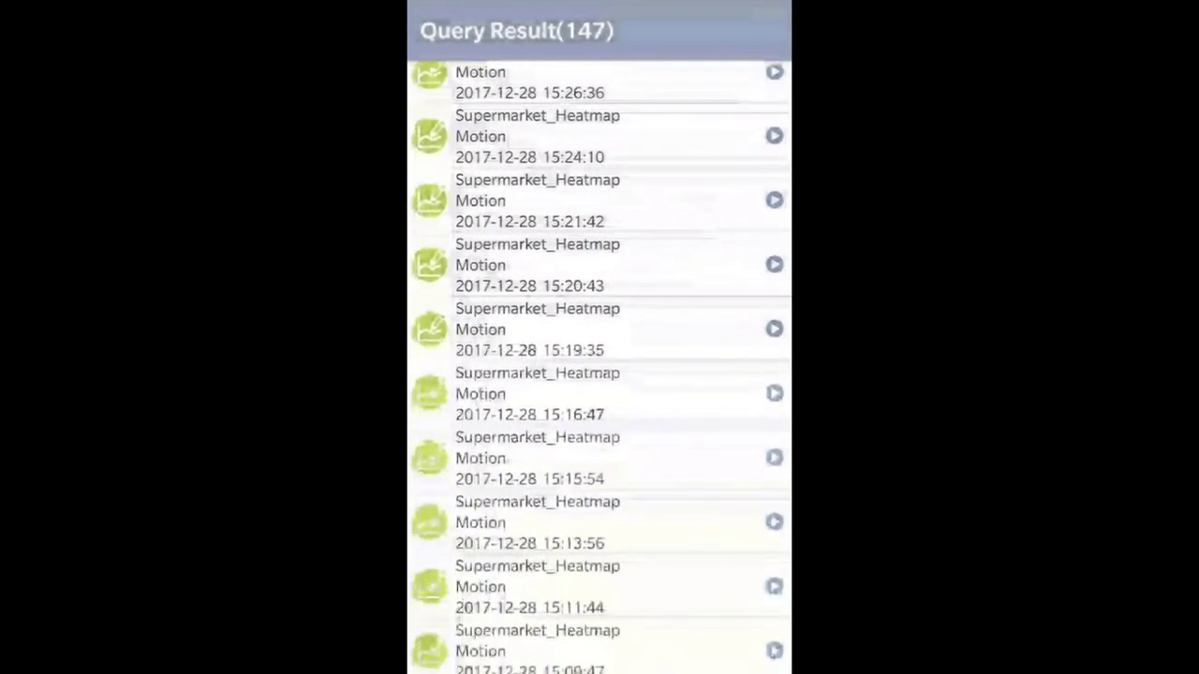
scroll(599, 365, down, 5)
scroll(600, 365, down, 3)
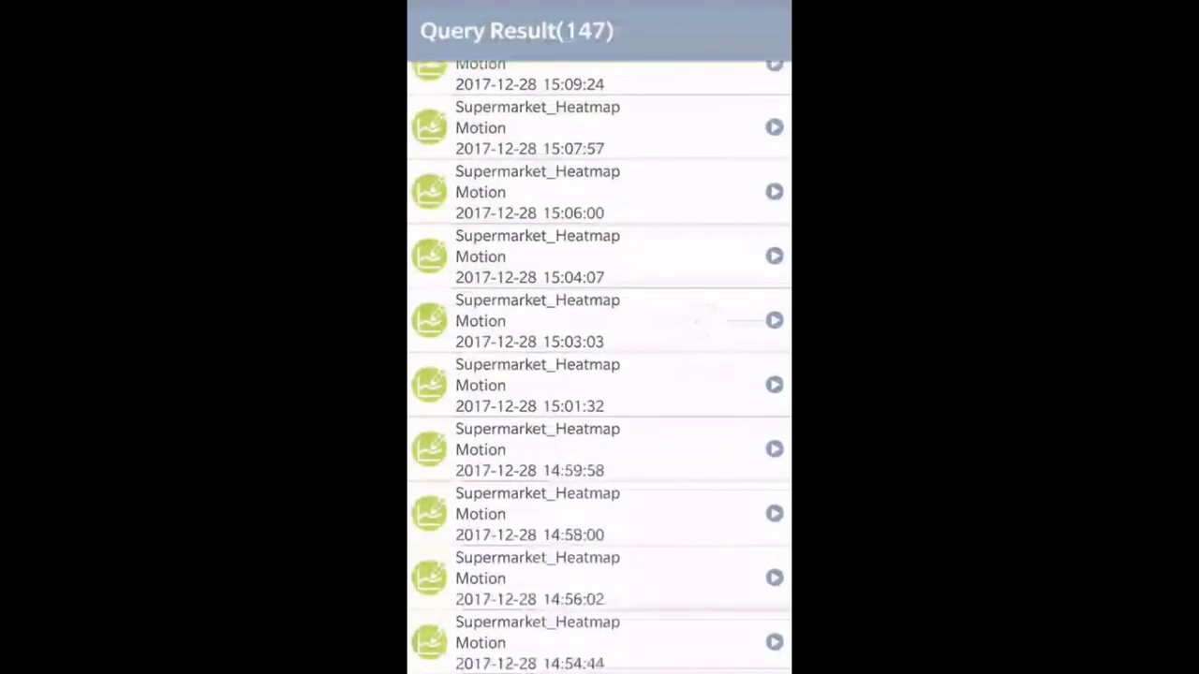
scroll(599, 365, down, 2)
key(Escape)
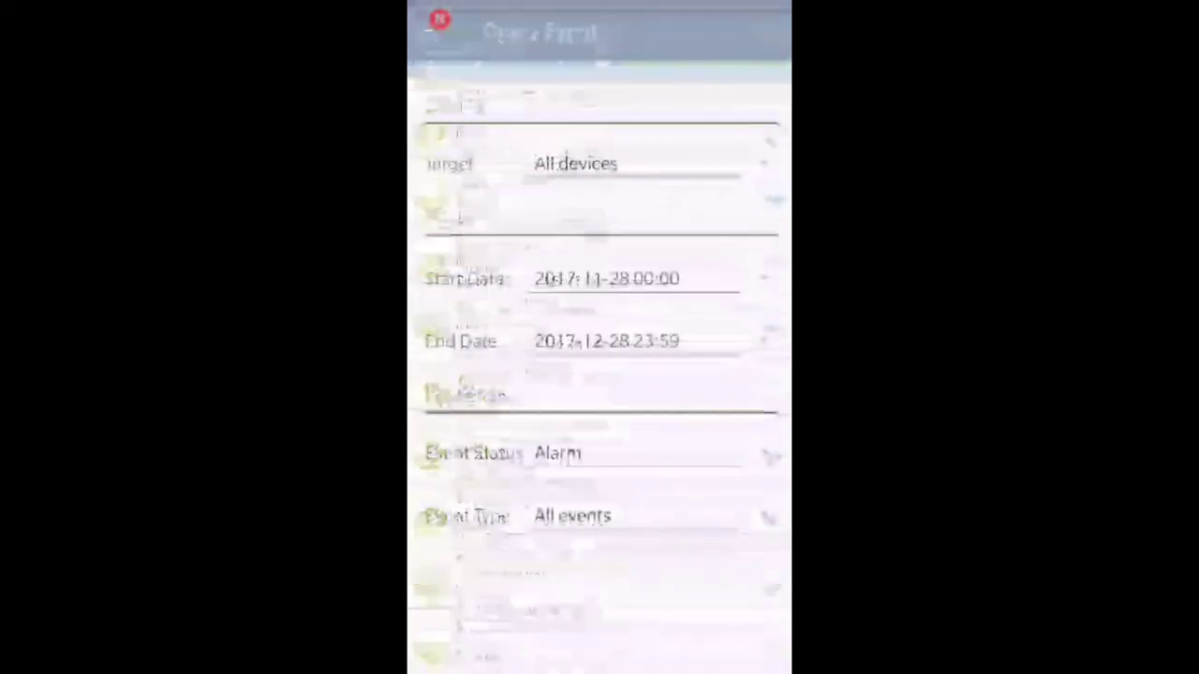
click(436, 28)
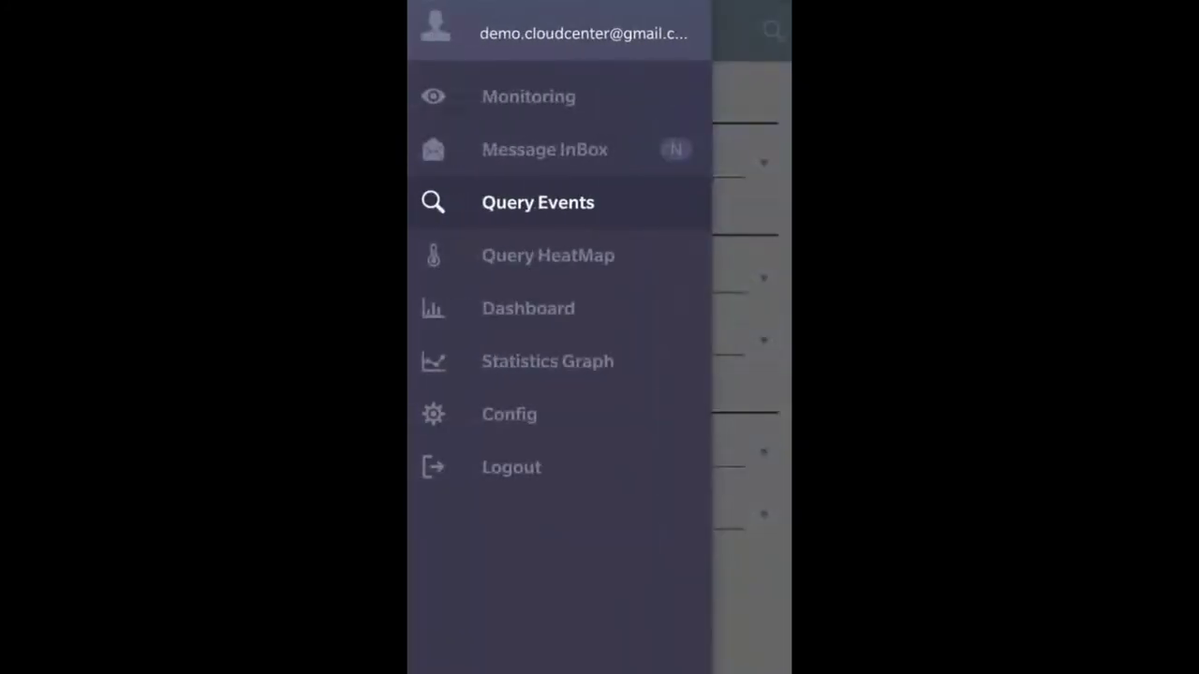
click(548, 255)
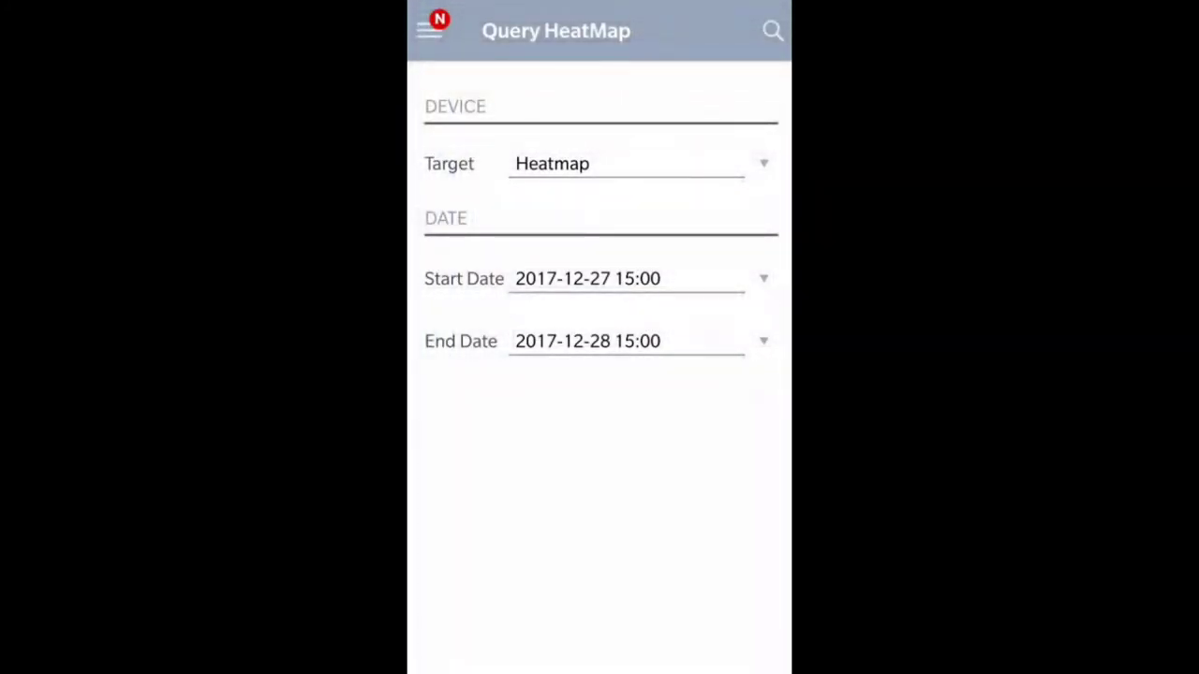
click(766, 165)
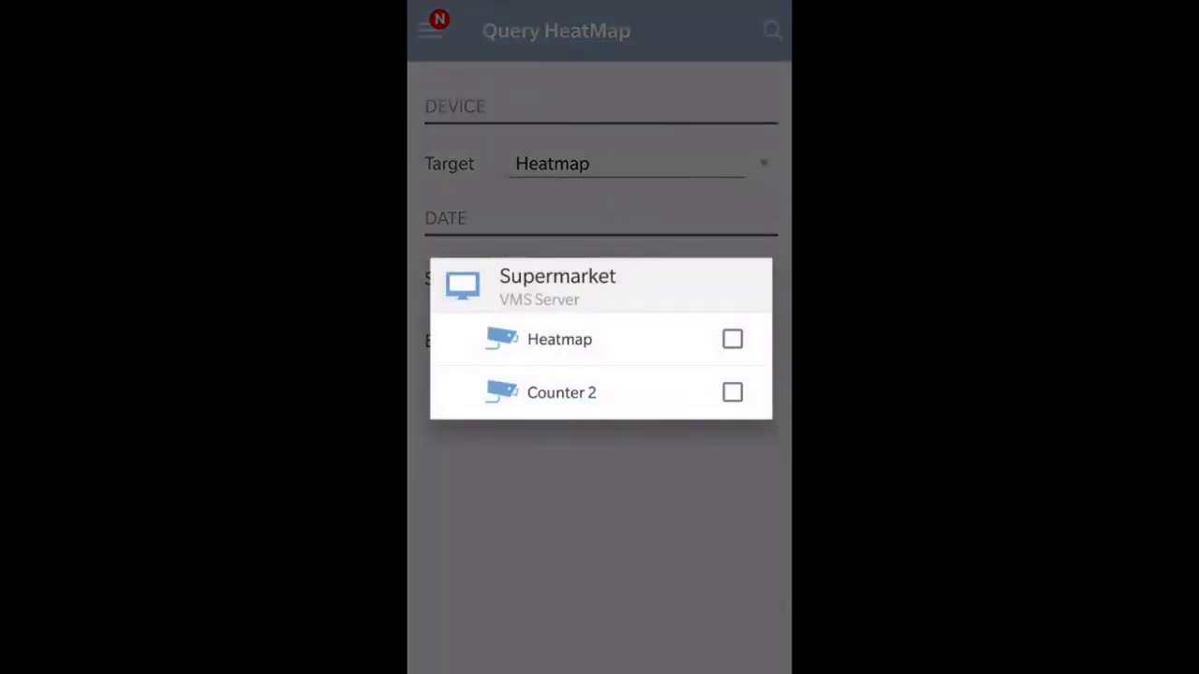
click(768, 165)
key(Escape)
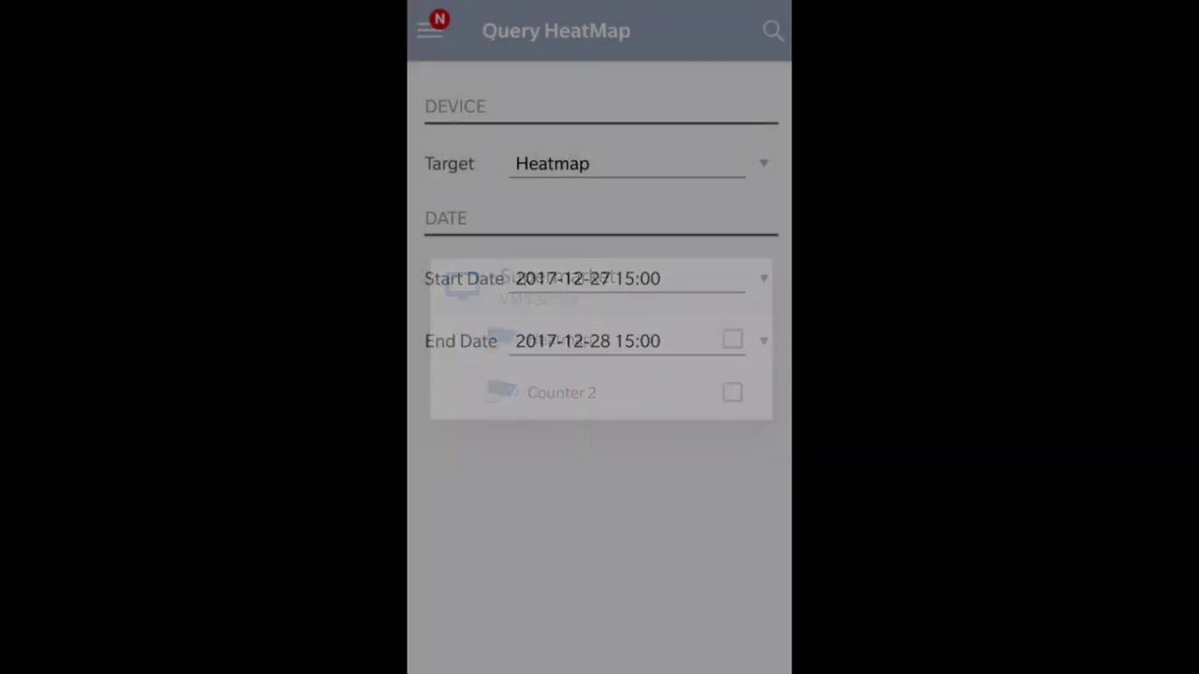
click(775, 279)
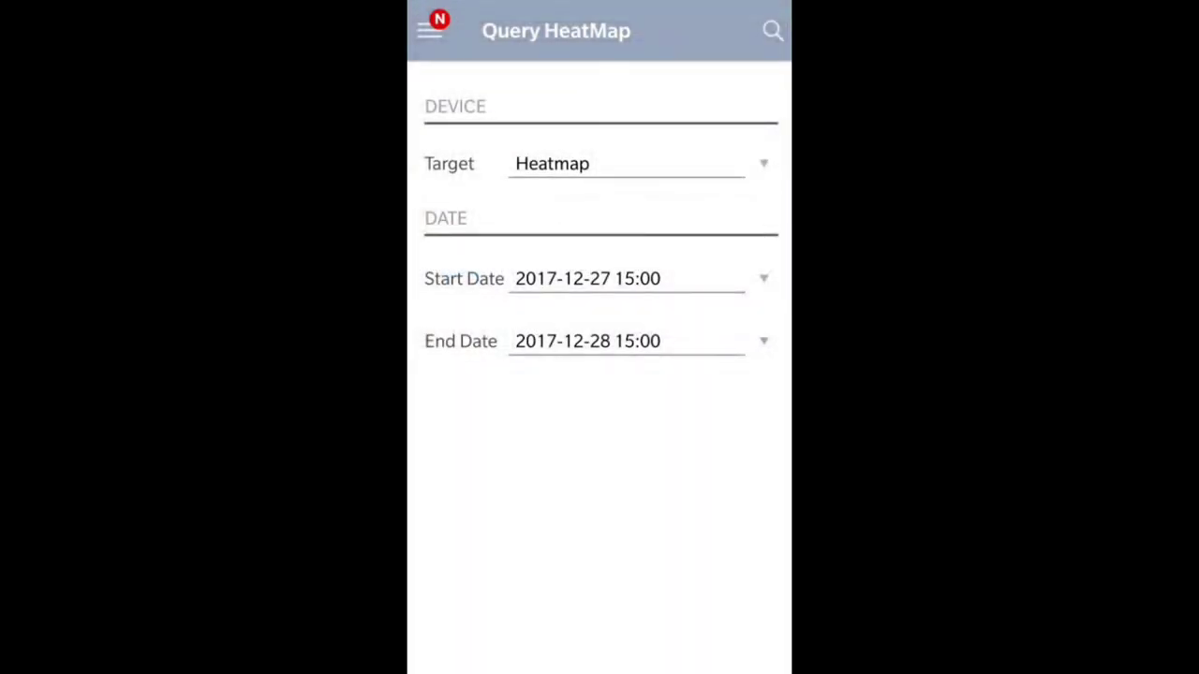
click(773, 31)
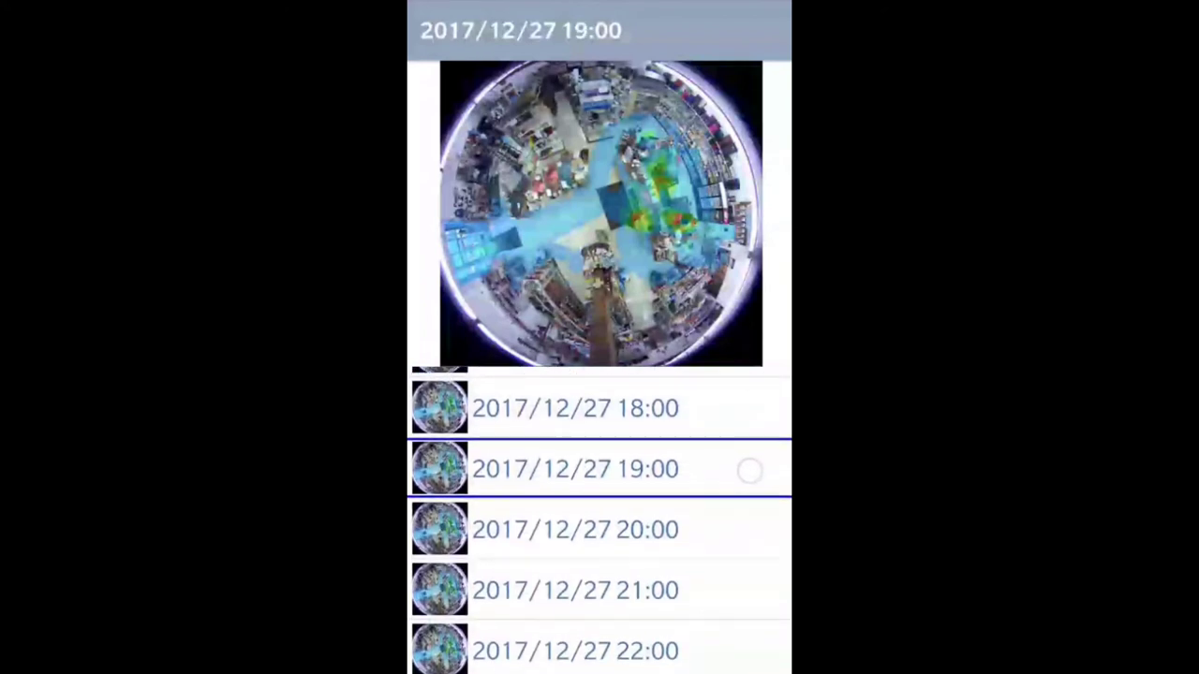
Browse the hourly store heatmaps, then go back and bring up the page list.
scroll(757, 428, down, 3)
scroll(744, 441, down, 3)
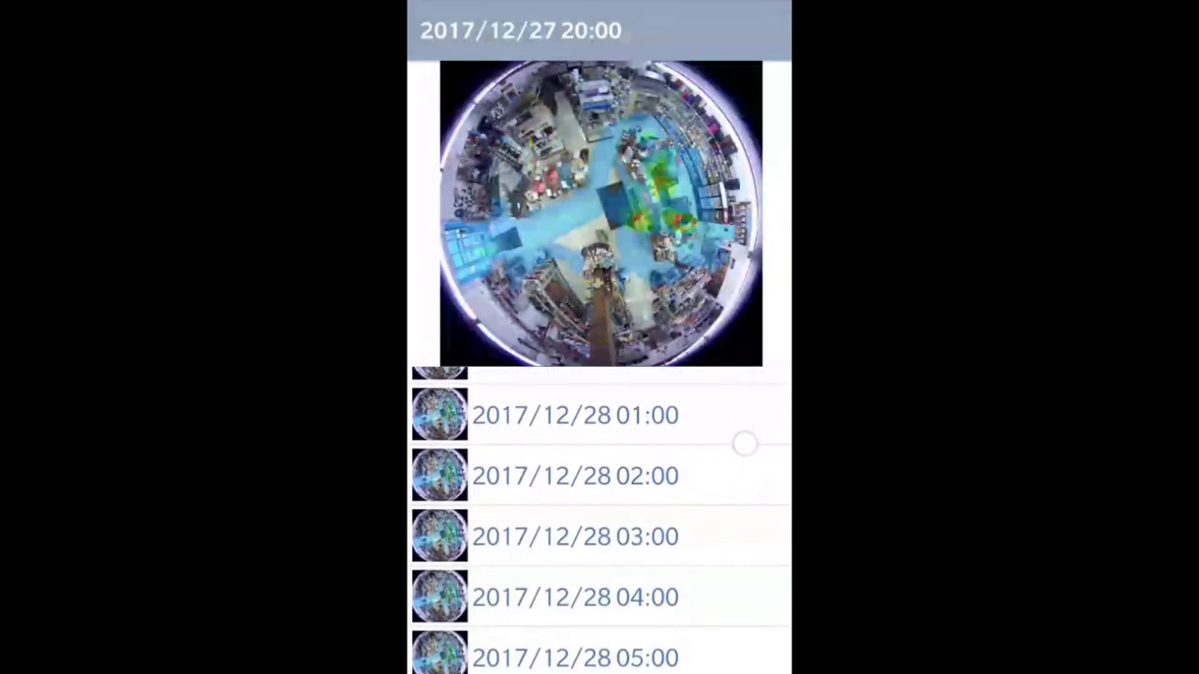
scroll(719, 621, down, 3)
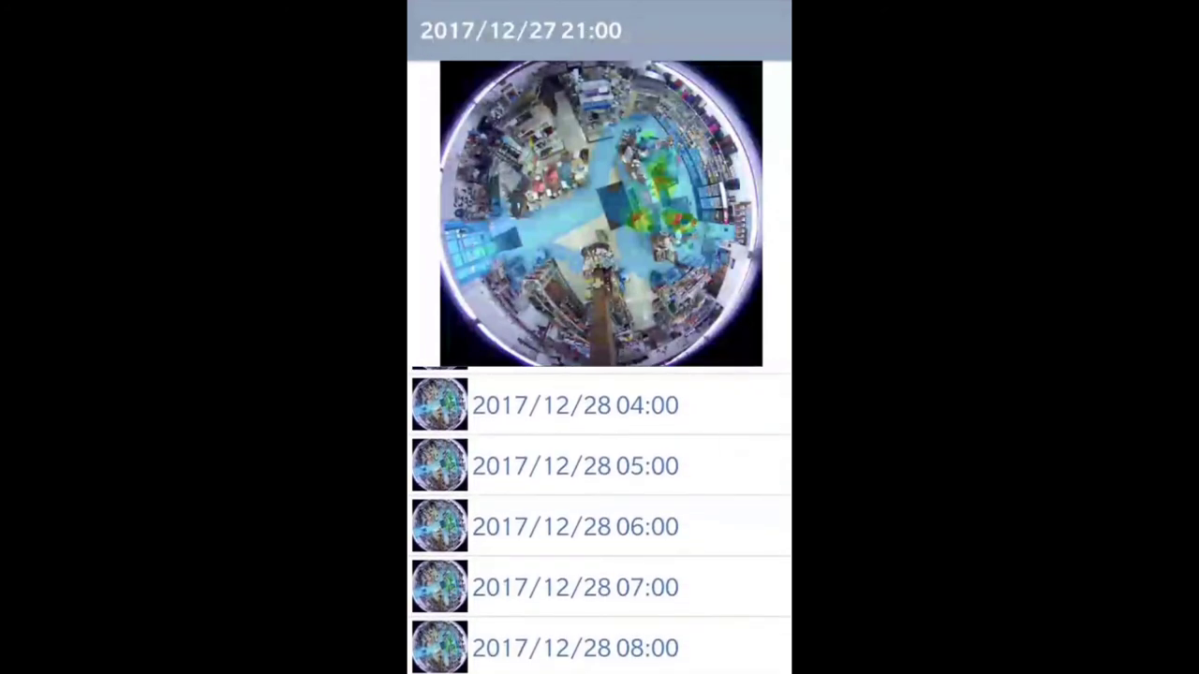
key(Escape)
click(428, 29)
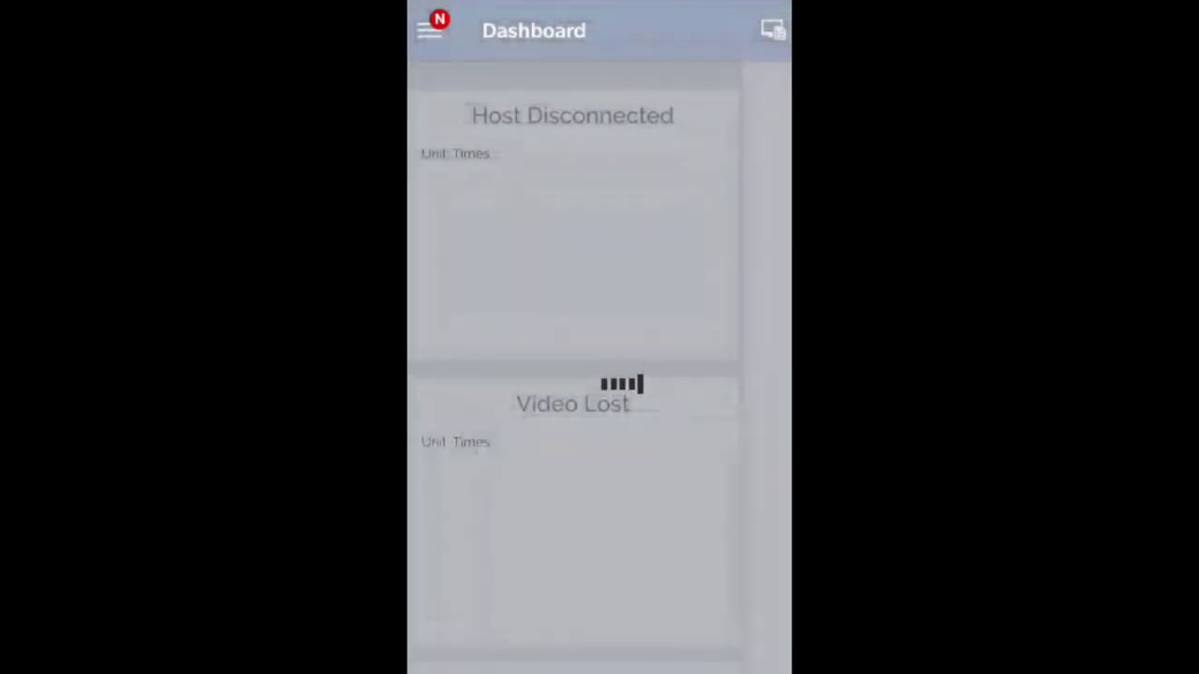
Show the Dashboard for the Supermarket device and scroll through its alarm charts.
click(772, 30)
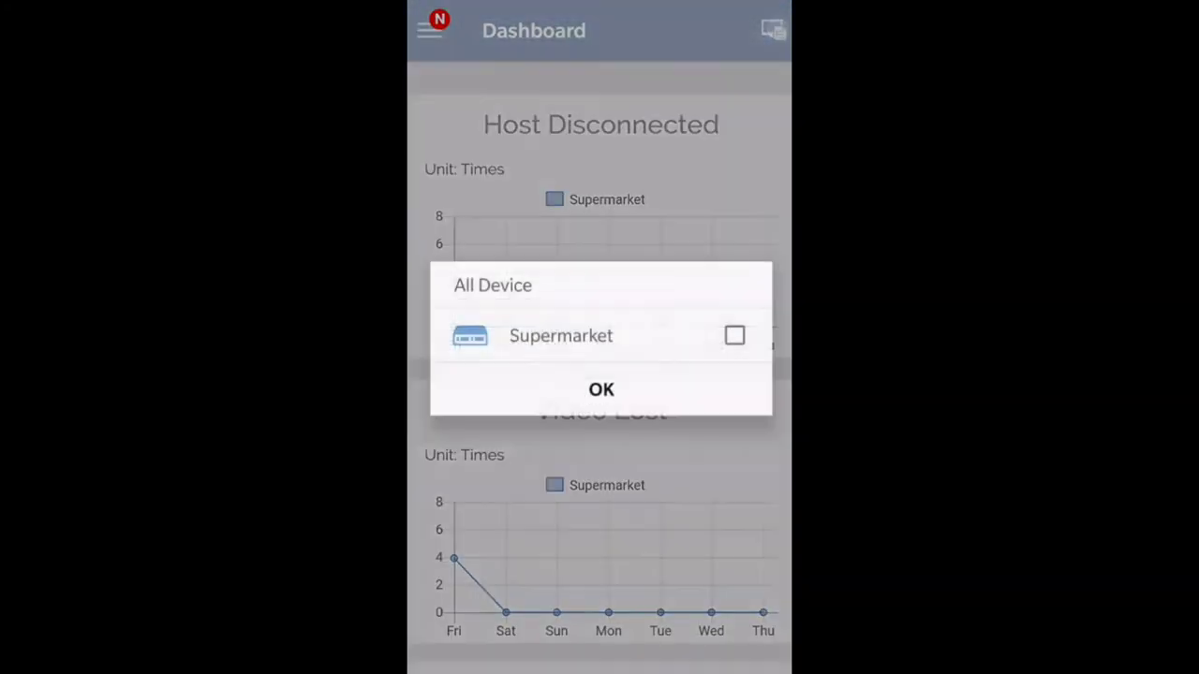
click(735, 336)
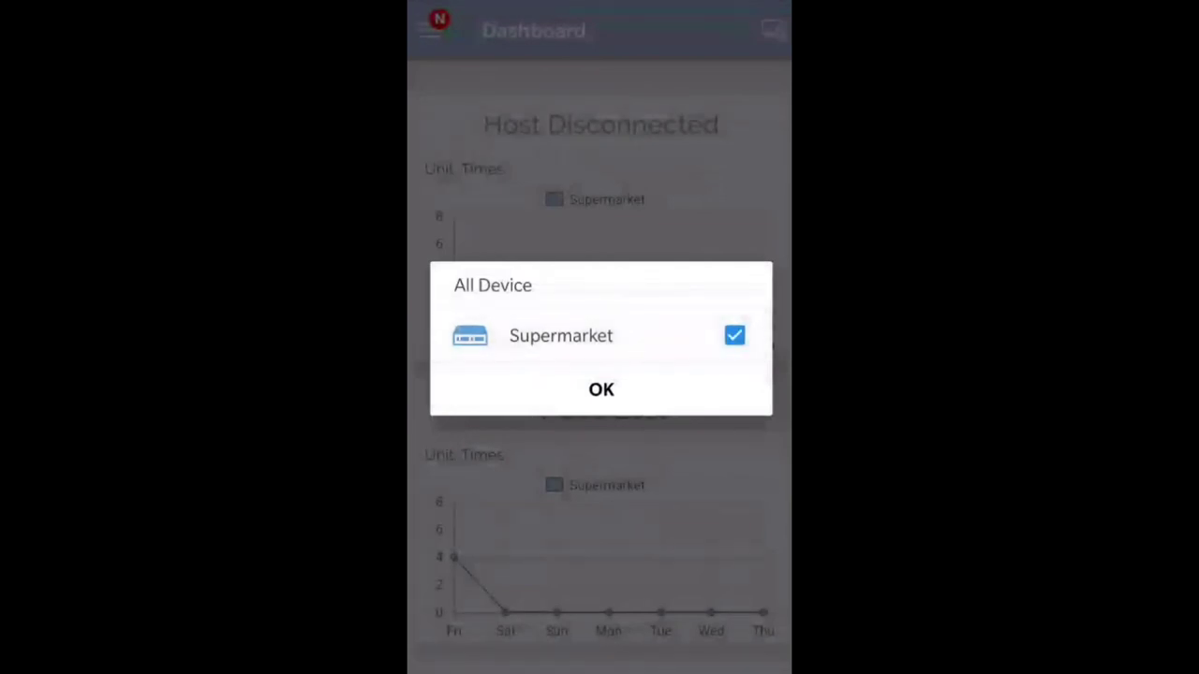
click(729, 399)
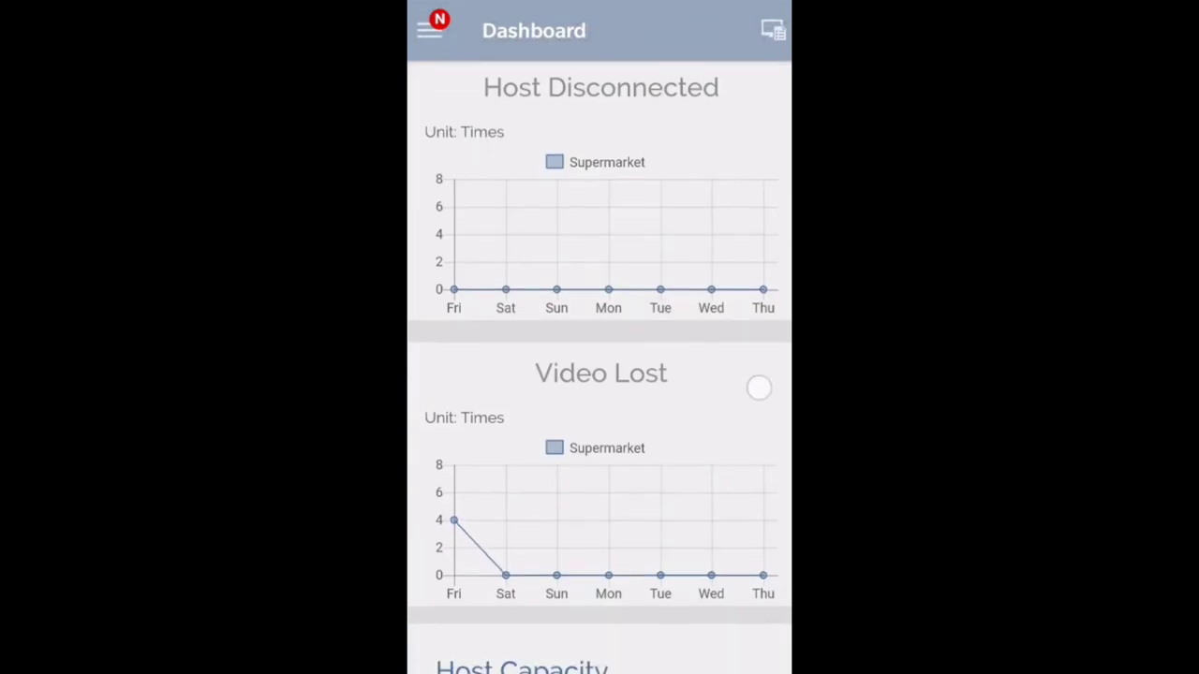
drag(761, 449, 762, 266)
scroll(599, 375, down, 3)
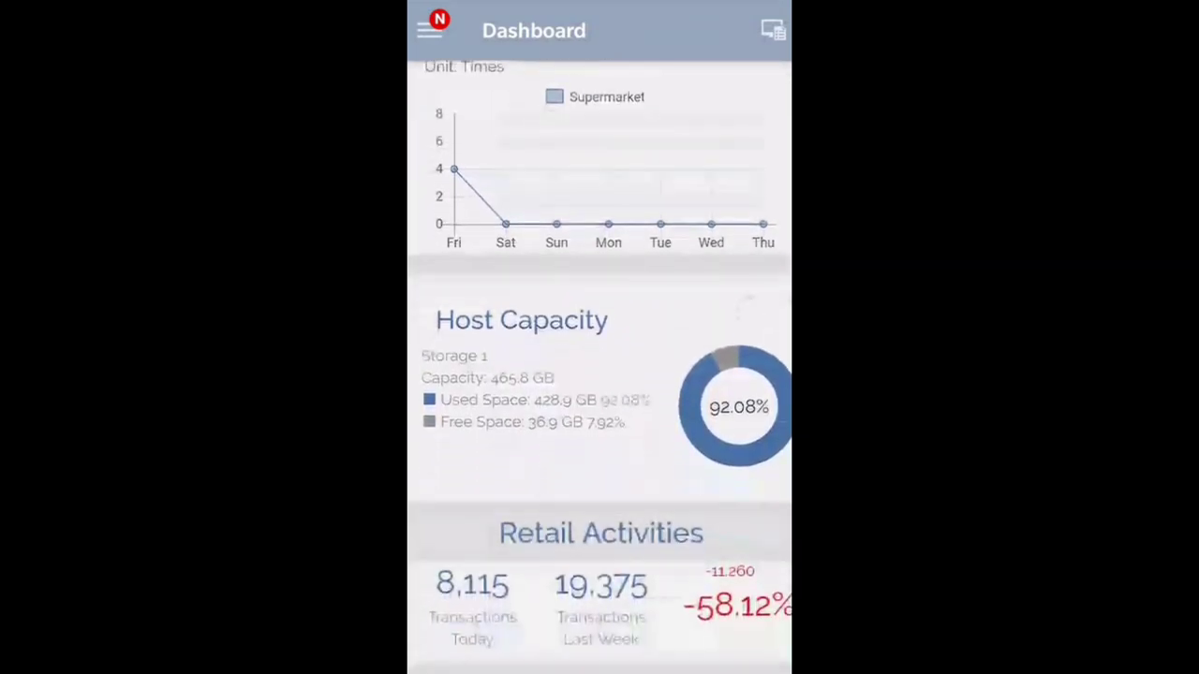
scroll(774, 558, down, 3)
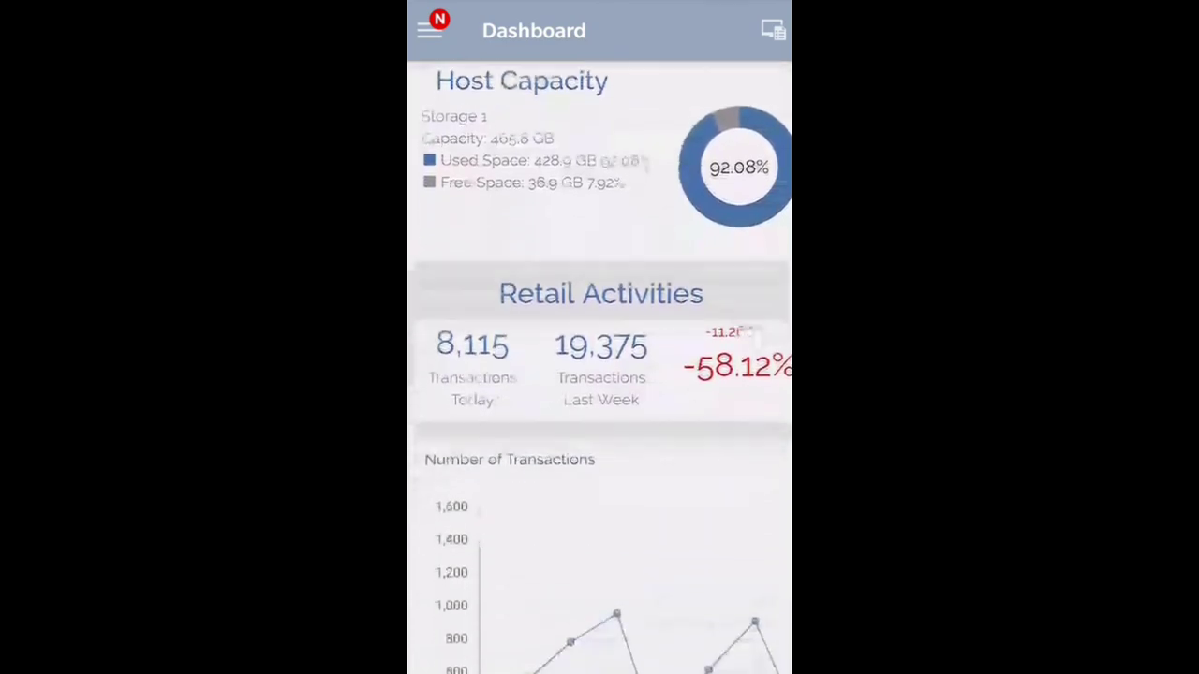
scroll(755, 475, down, 1)
Review the 92.08% storage, 8,115 transactions and weekly visitor charts, then open the page list.
drag(755, 475, 749, 356)
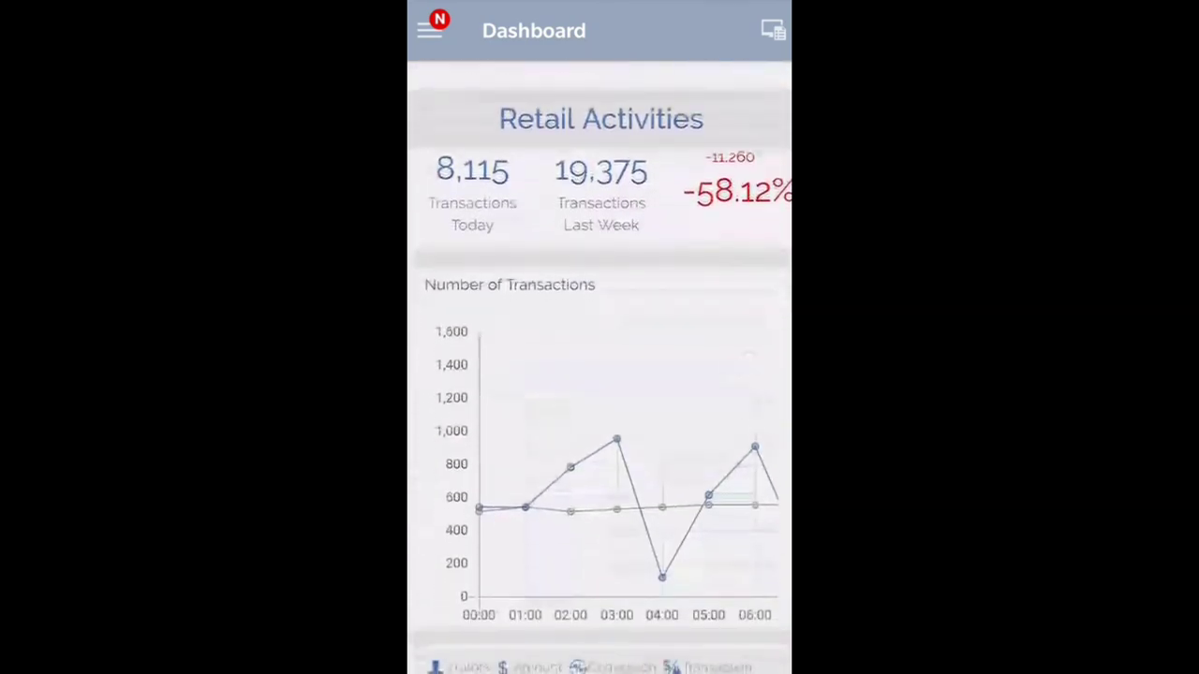
scroll(599, 375, down, 2)
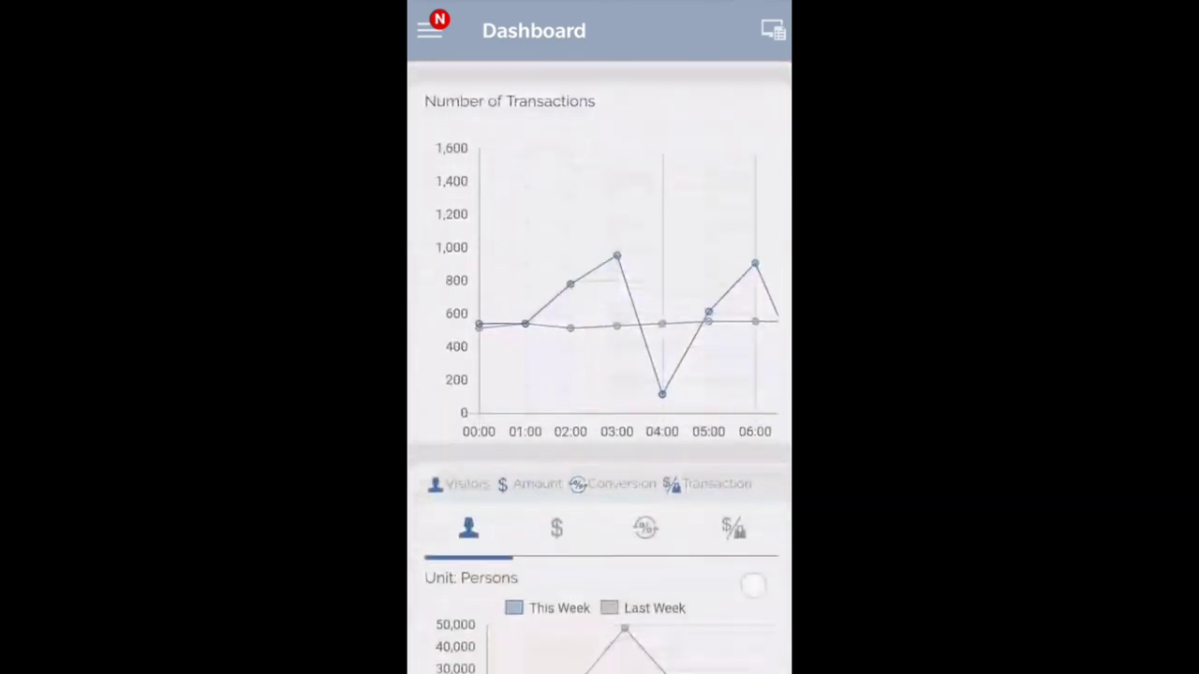
scroll(599, 374, down, 2)
scroll(599, 375, down, 1)
scroll(600, 374, down, 2)
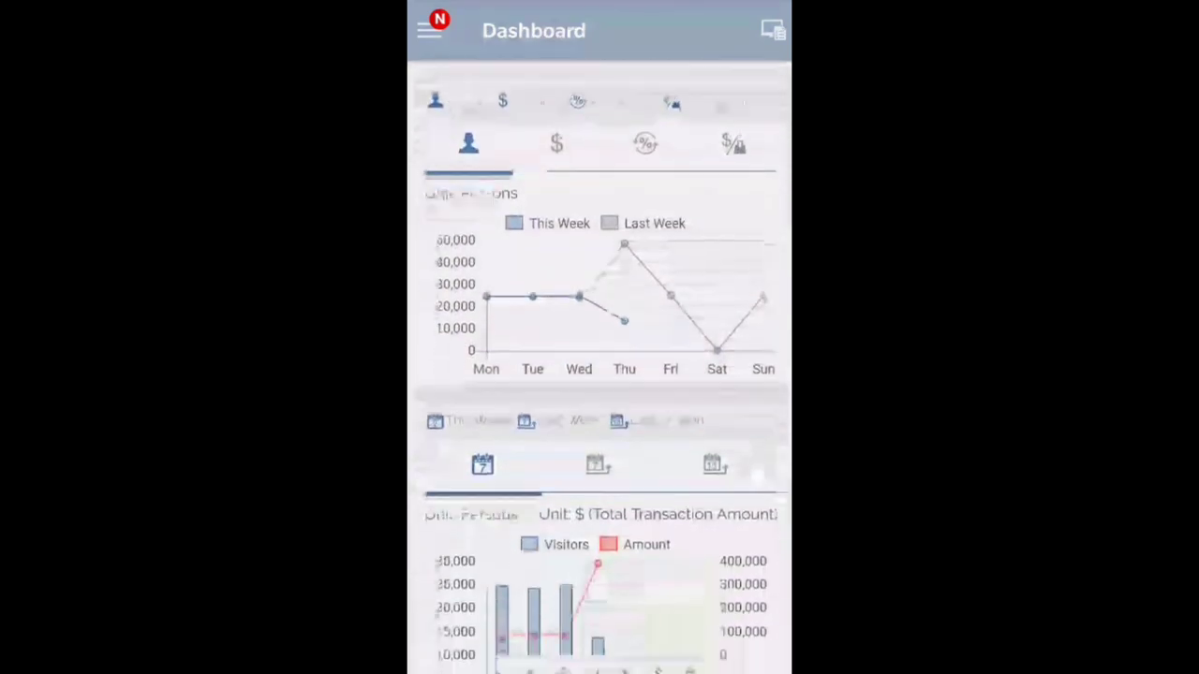
scroll(600, 375, down, 3)
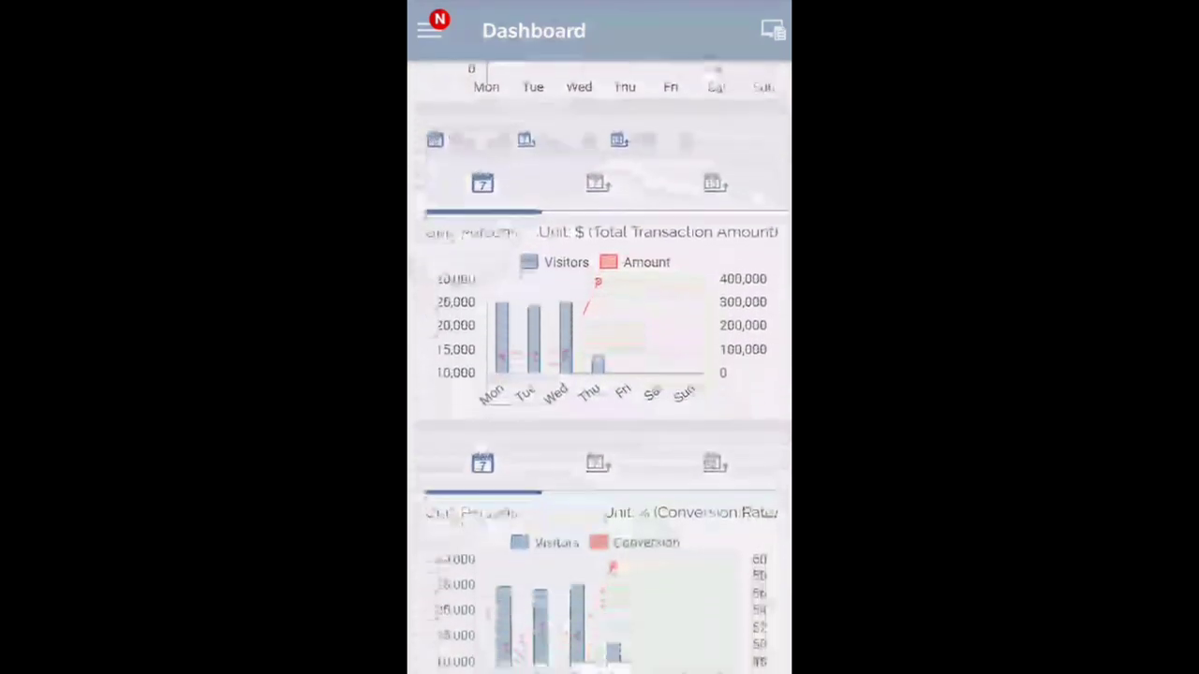
scroll(600, 374, down, 2)
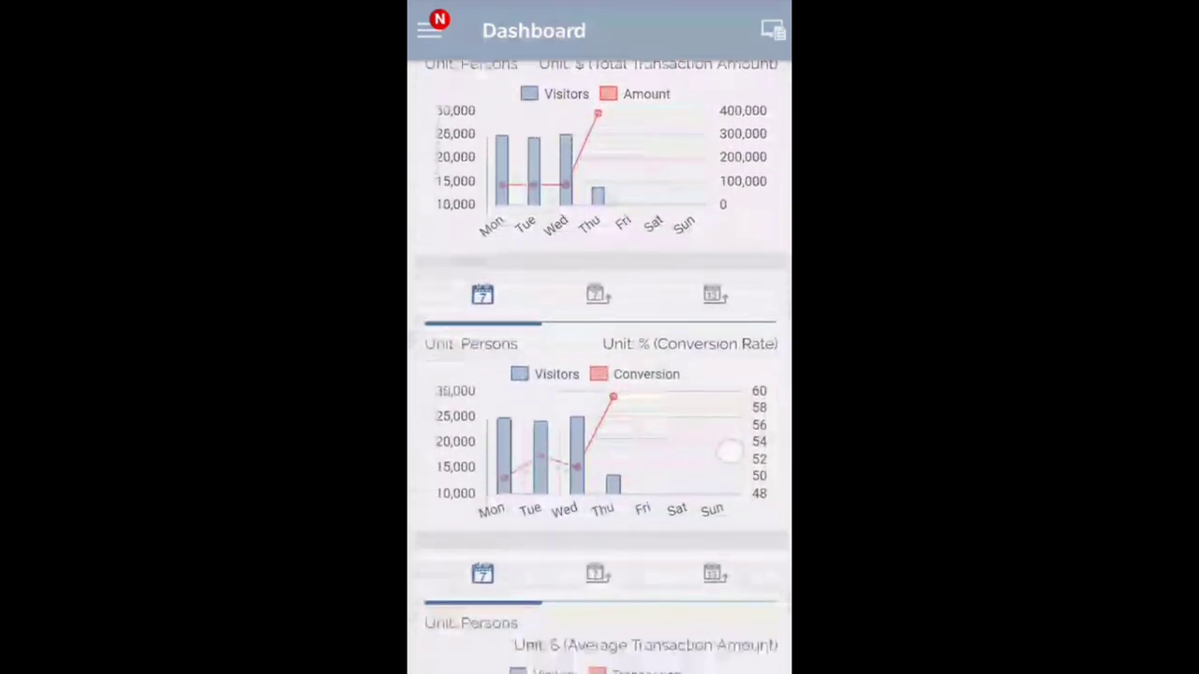
scroll(600, 375, down, 1)
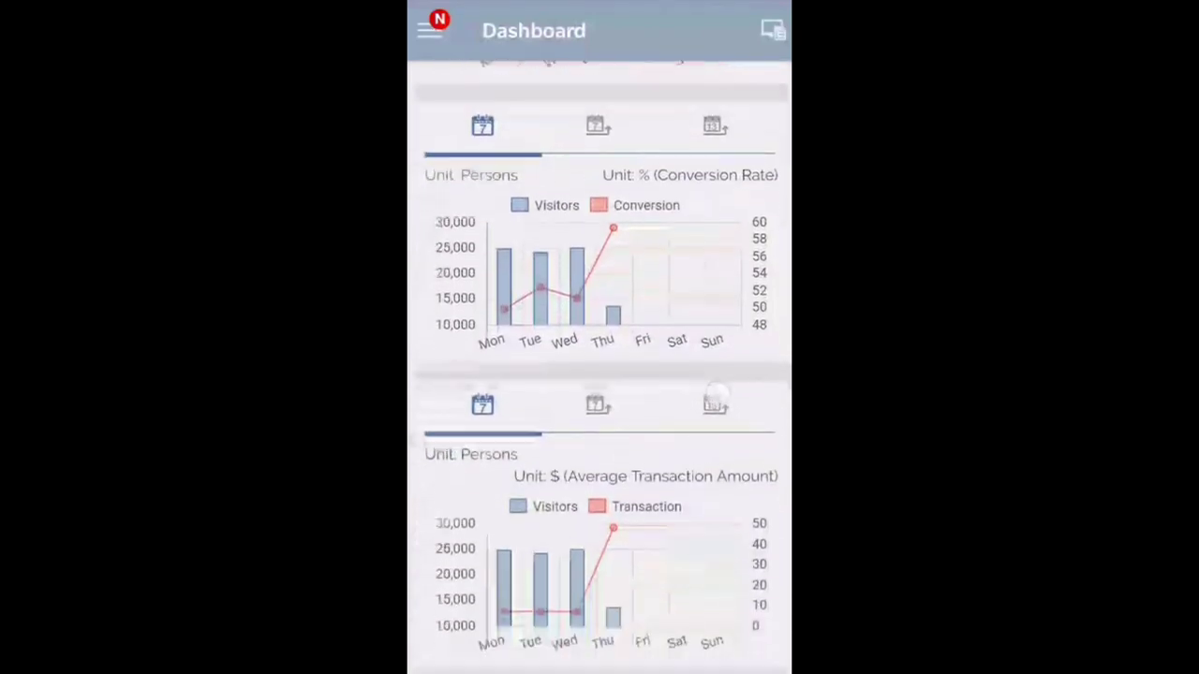
click(429, 31)
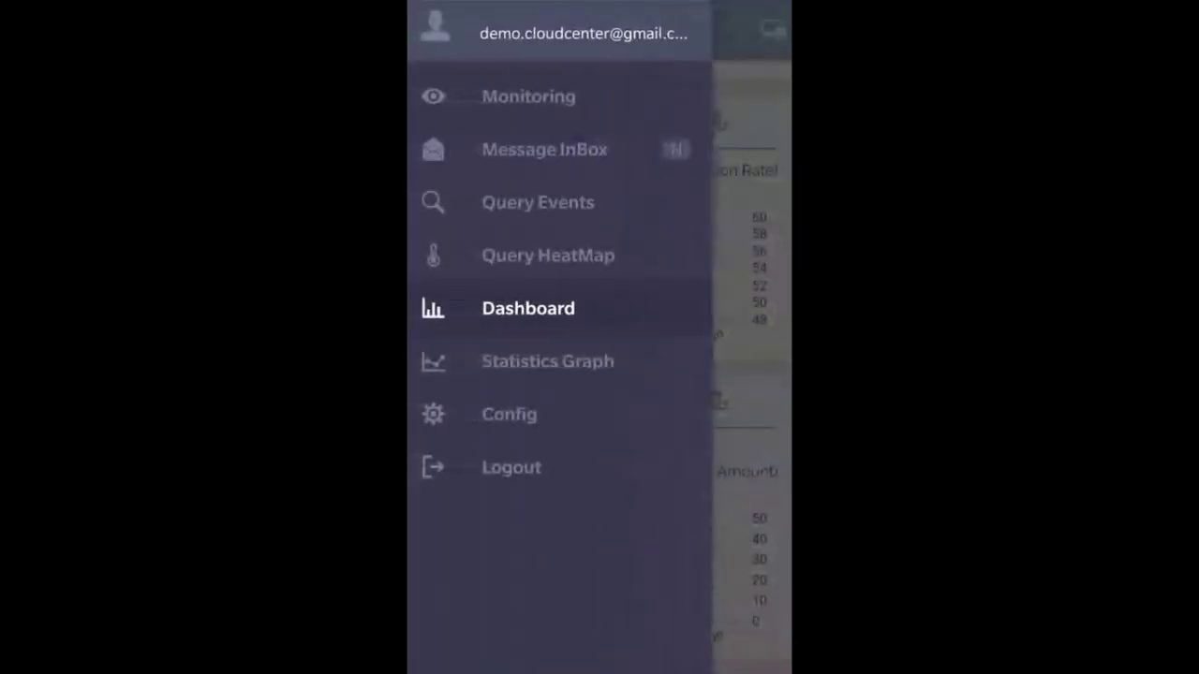
Graph daily POS transaction events for Cashier1 and Cashier2 starting 2017-11-28.
click(637, 367)
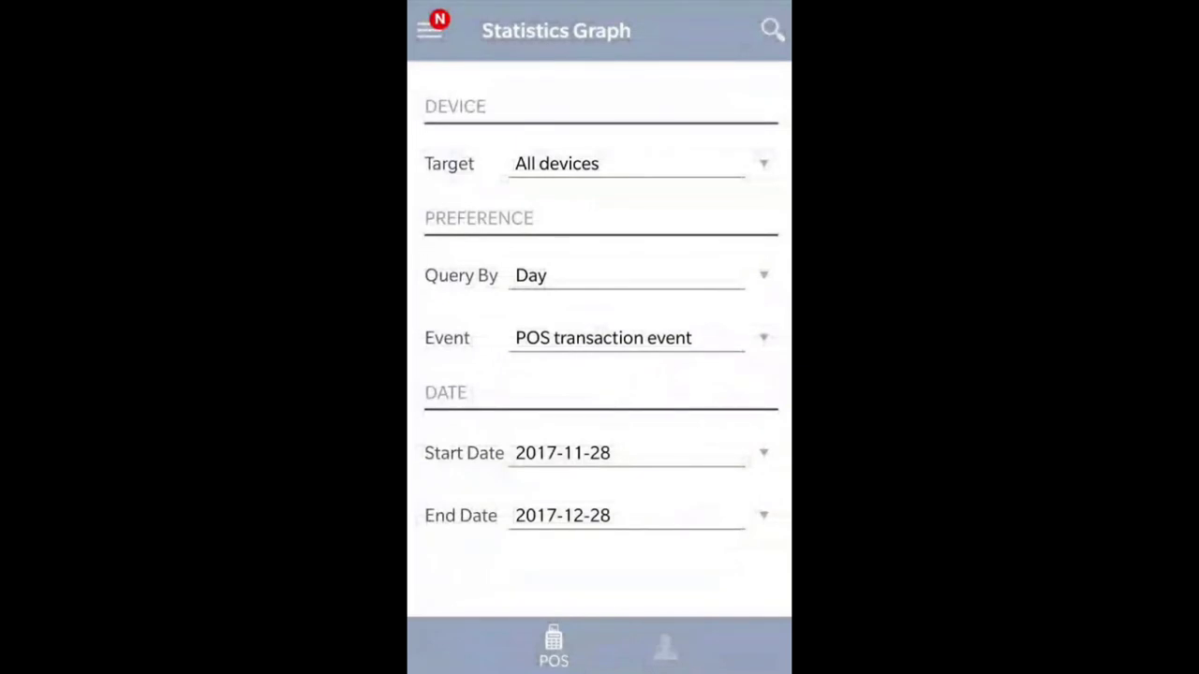
click(757, 164)
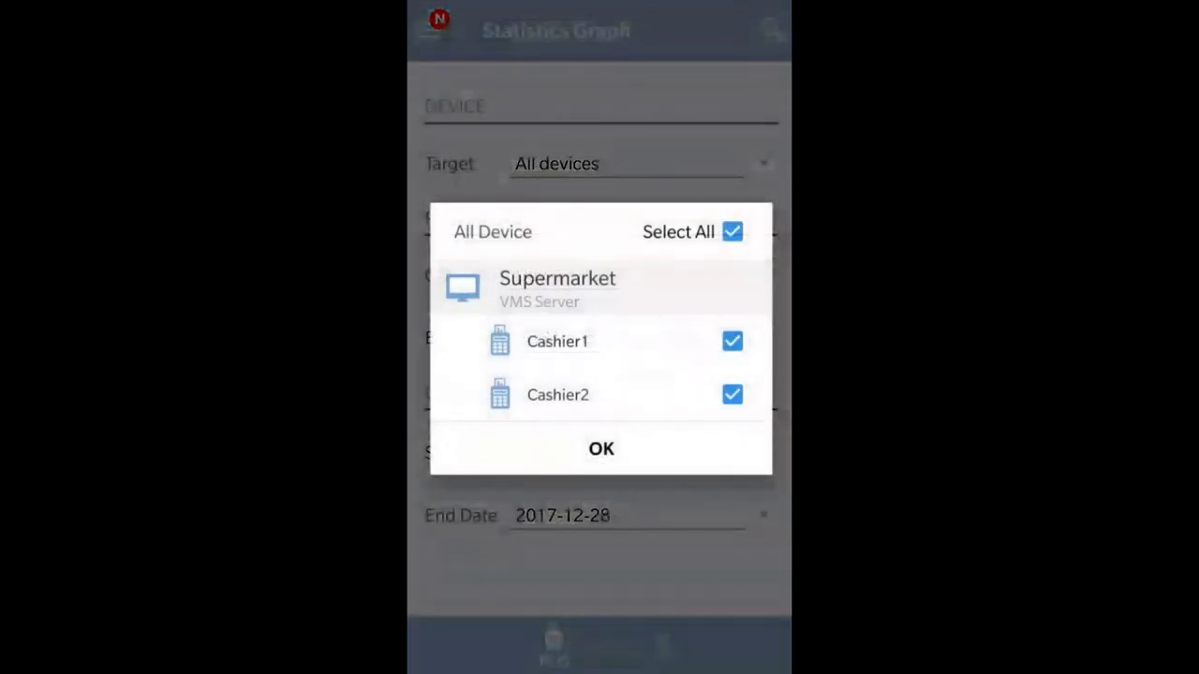
click(766, 164)
click(601, 449)
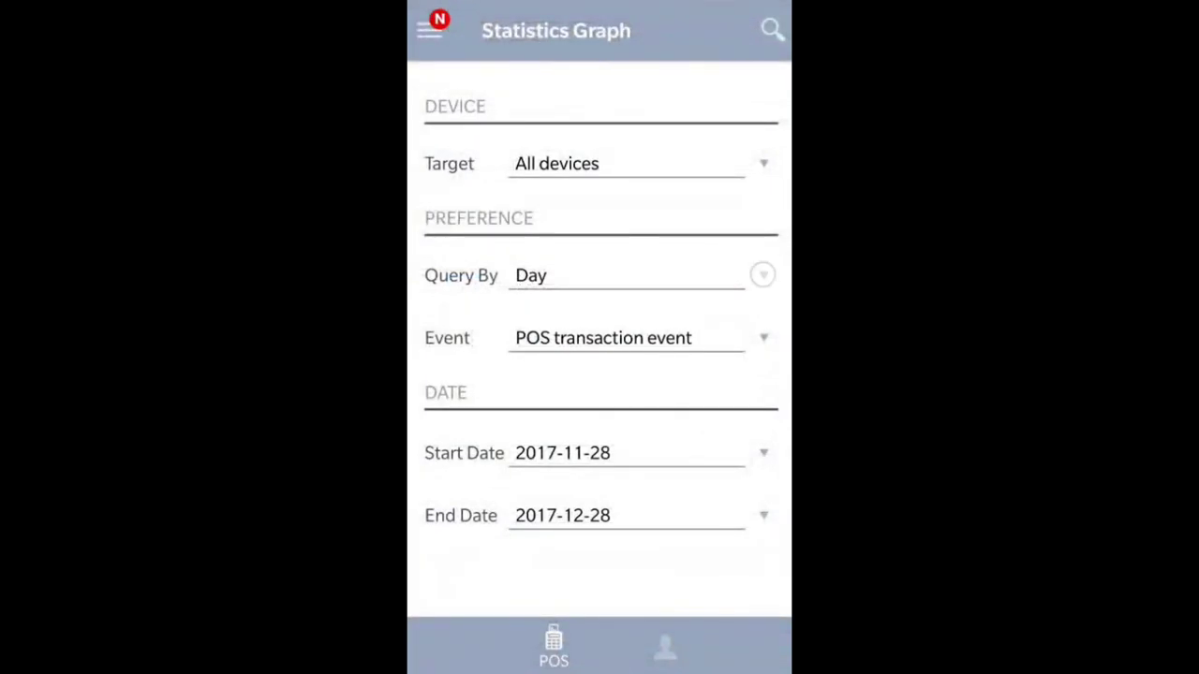
click(764, 275)
click(696, 409)
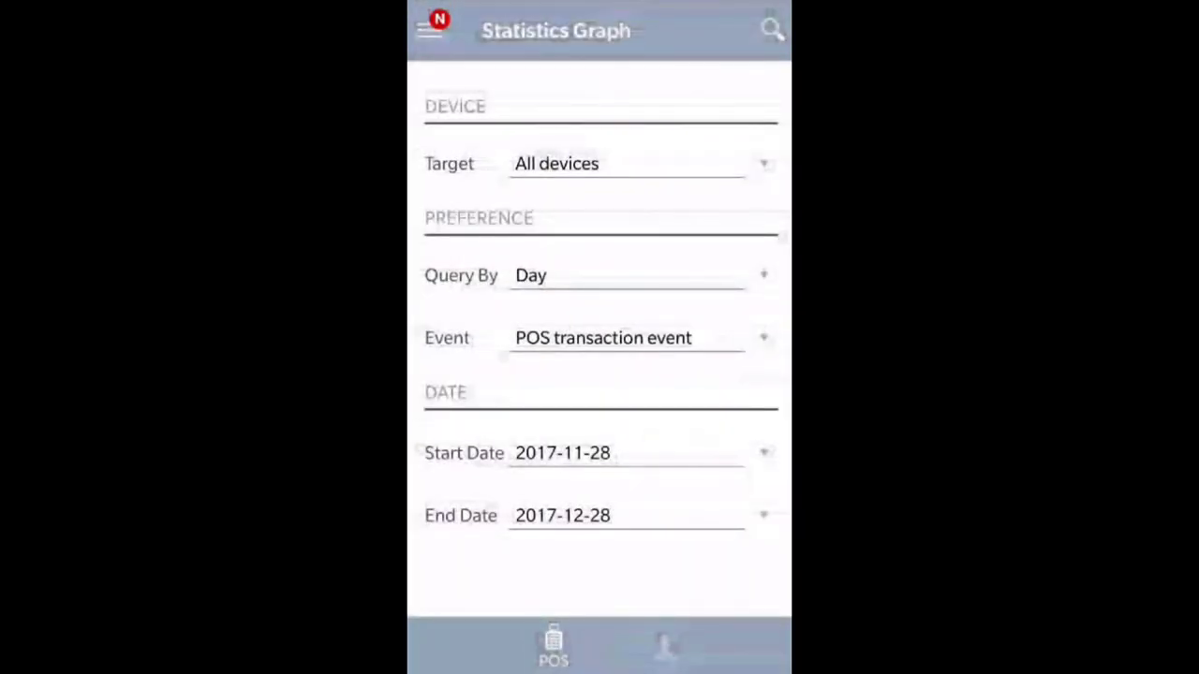
click(764, 338)
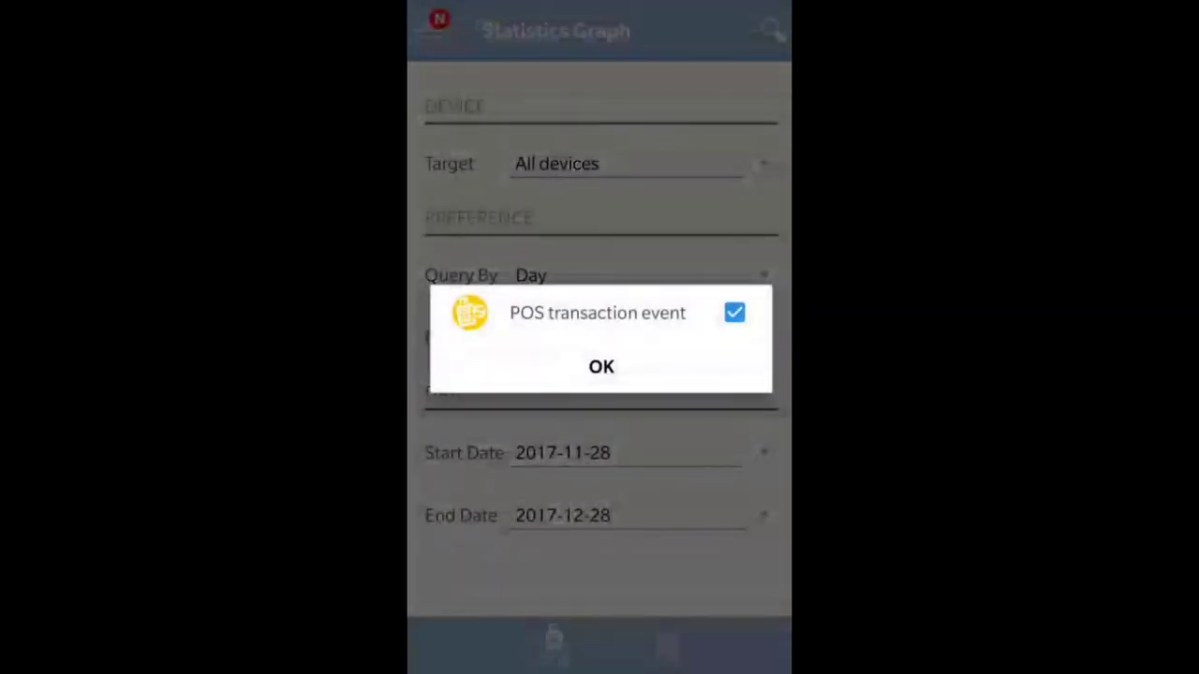
click(704, 375)
click(765, 448)
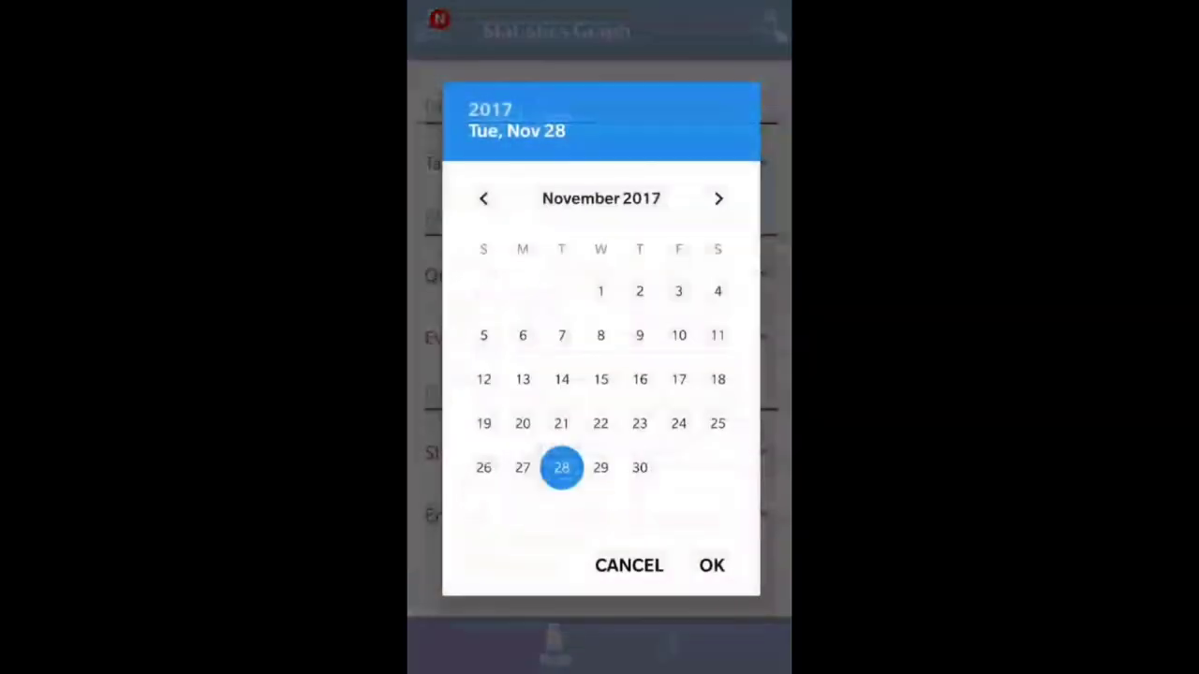
click(712, 565)
click(774, 28)
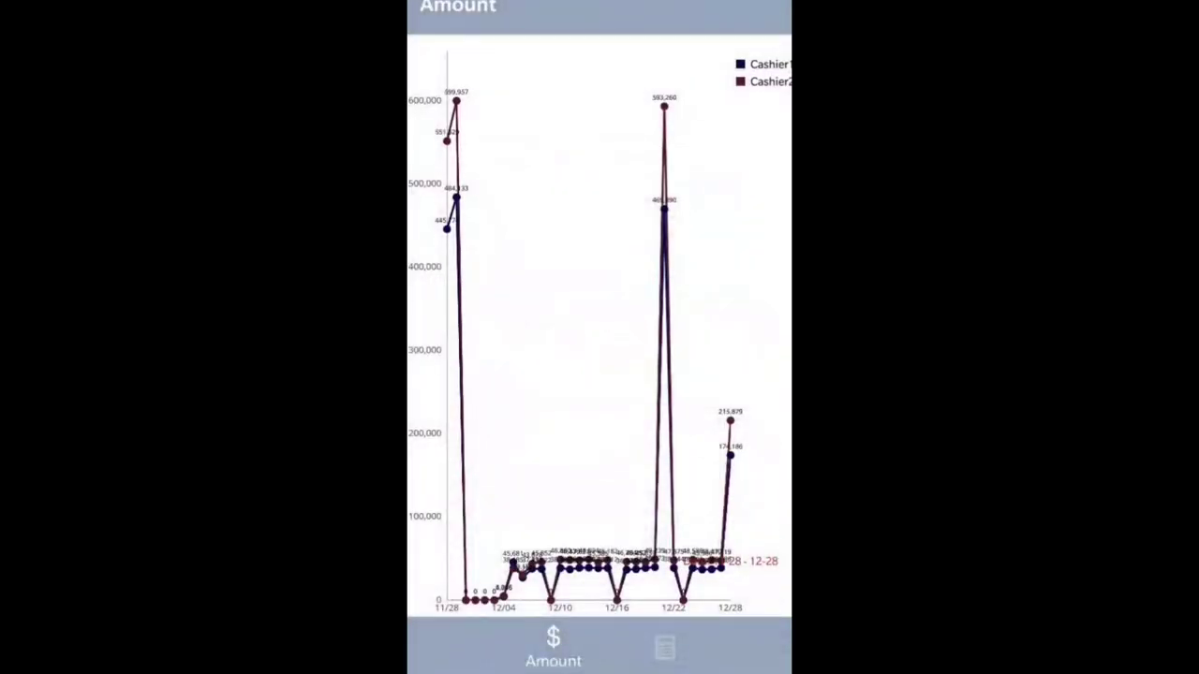
Switch the chart to transaction counts and zoom into mid-December dates.
click(669, 648)
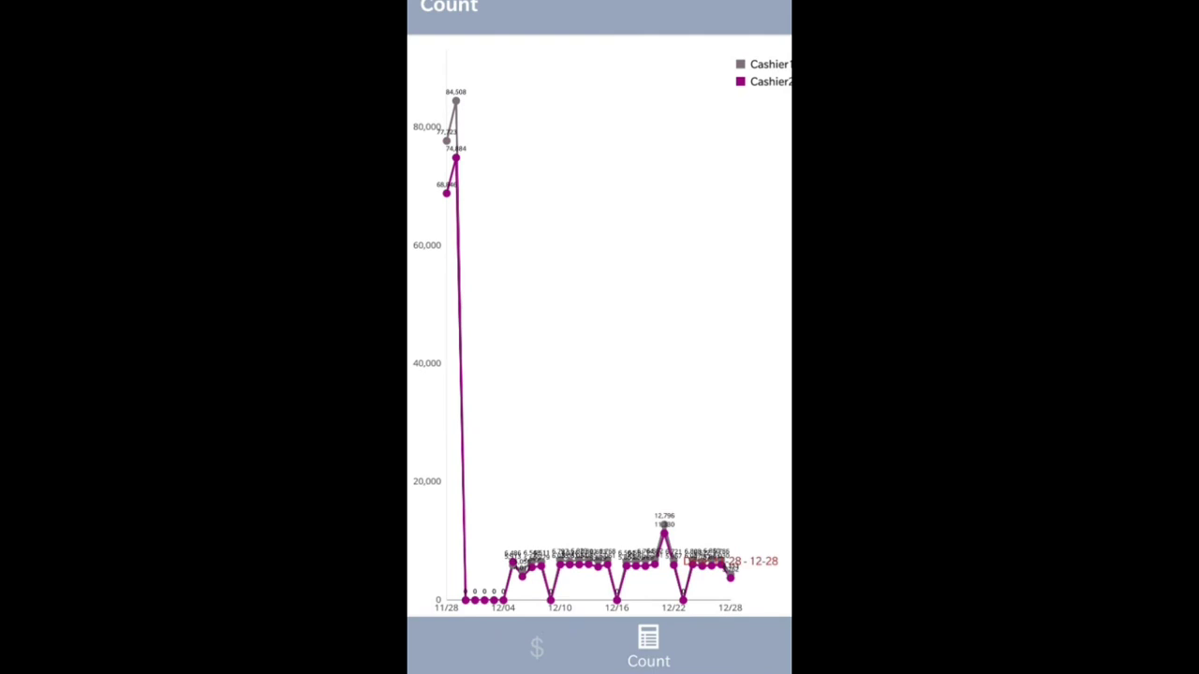
scroll(689, 421, up, 5)
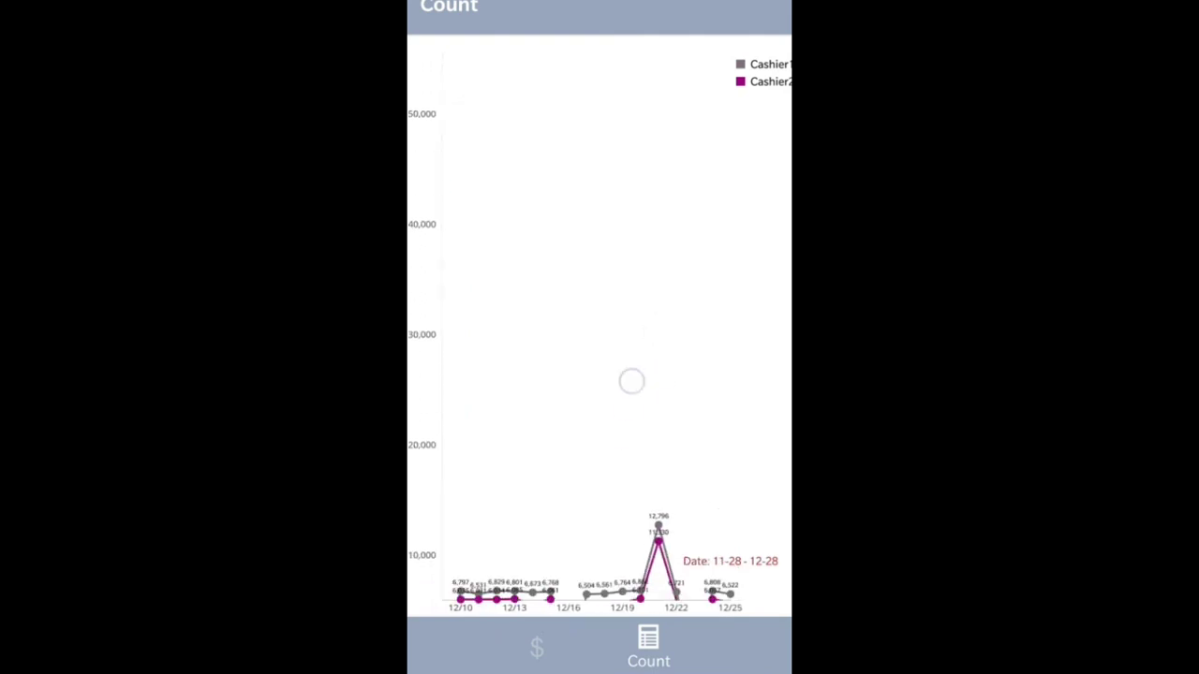
drag(631, 380, 634, 246)
scroll(659, 417, up, 3)
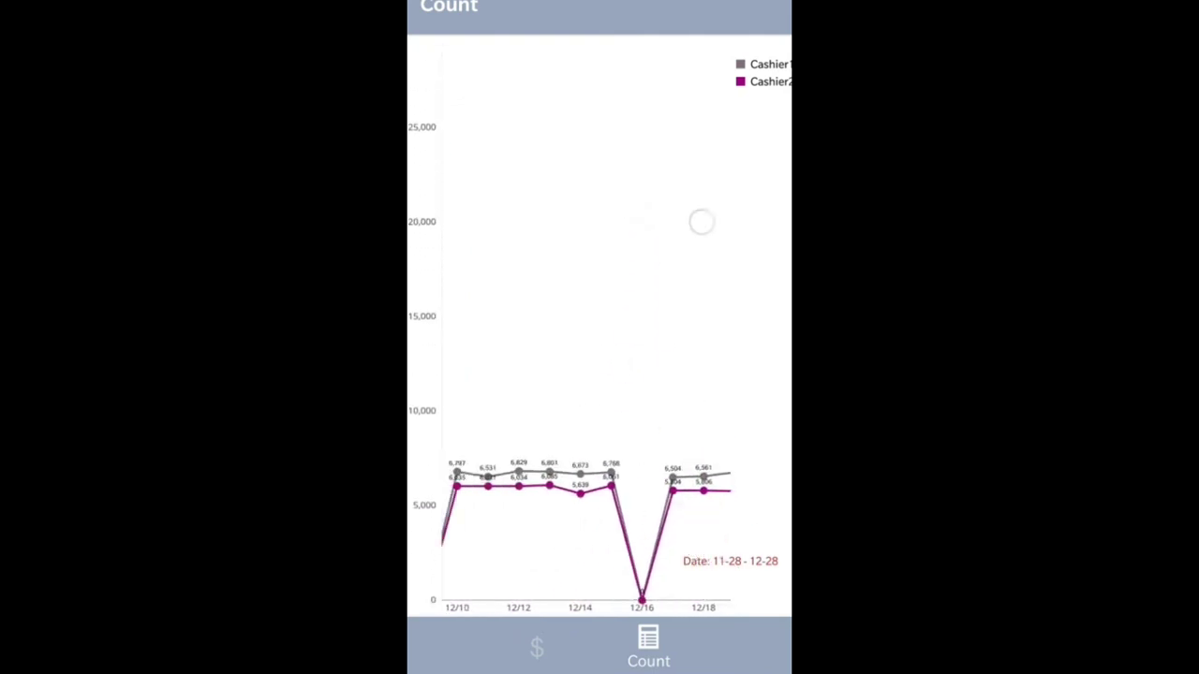
drag(701, 222, 747, 171)
drag(584, 403, 765, 281)
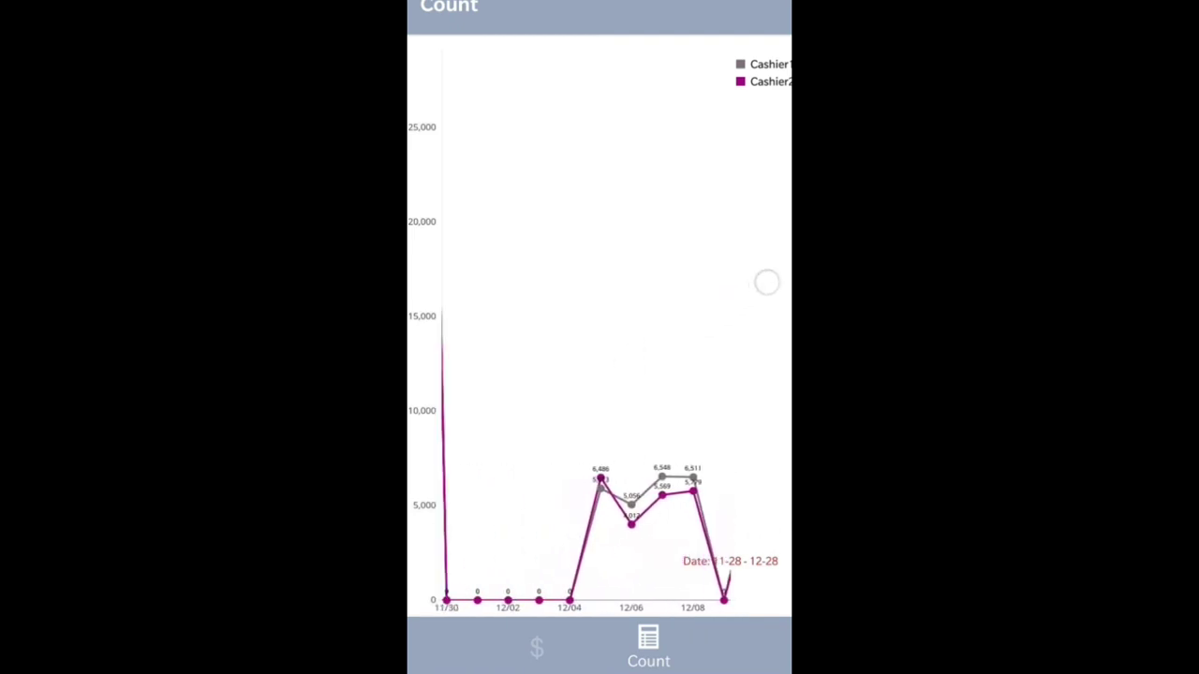
Run a daily Counter event query for Heatmap and Counter 2.
key(Escape)
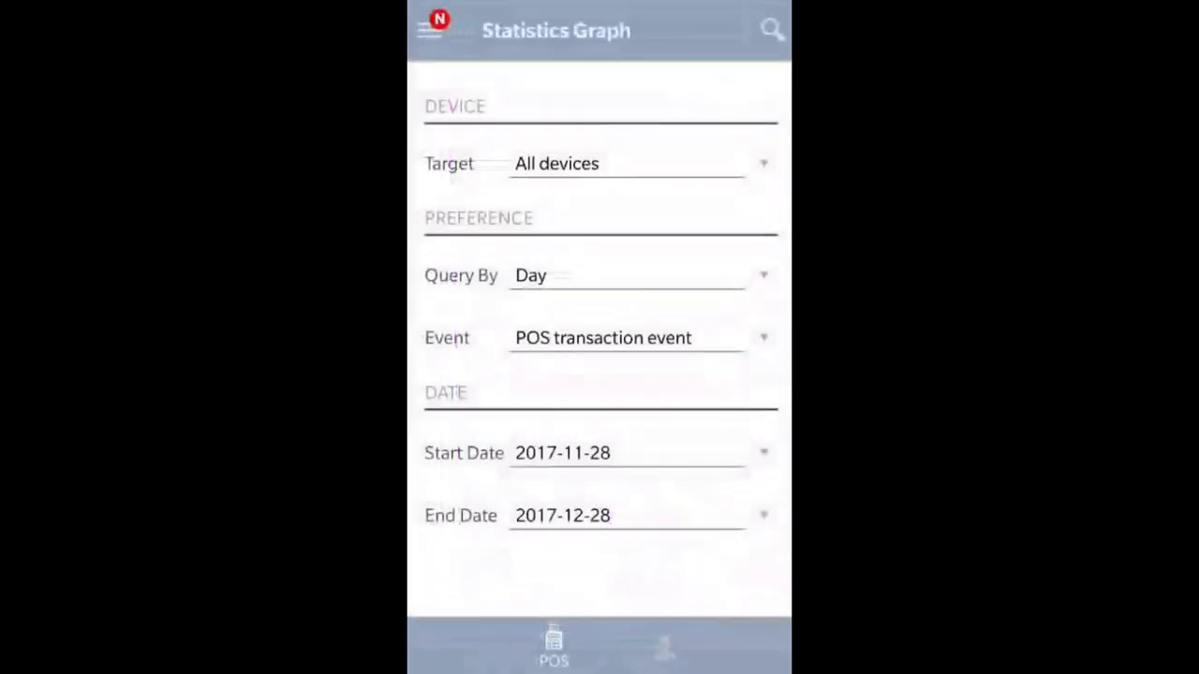
click(663, 647)
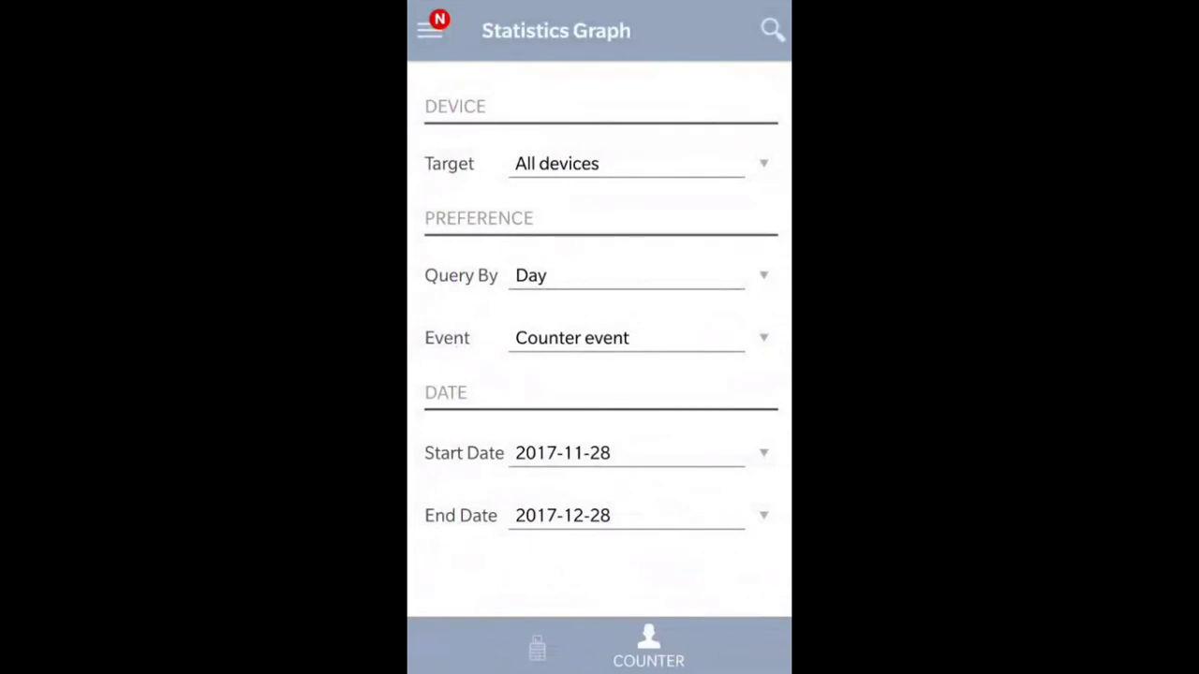
click(765, 160)
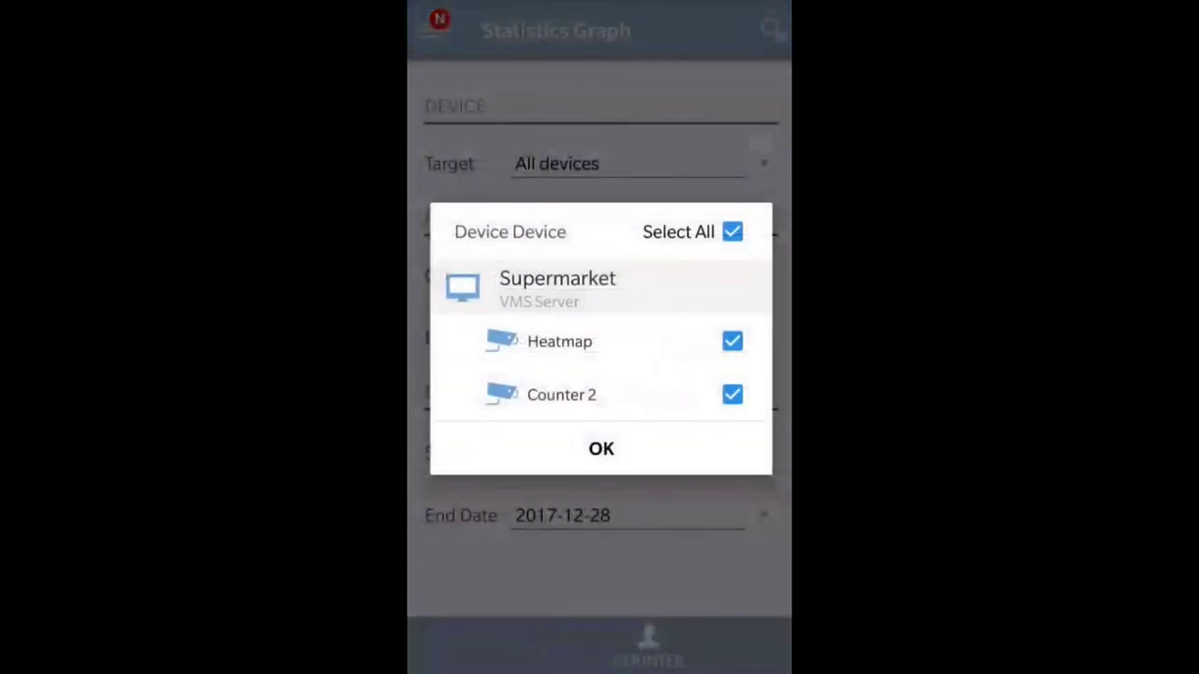
click(602, 449)
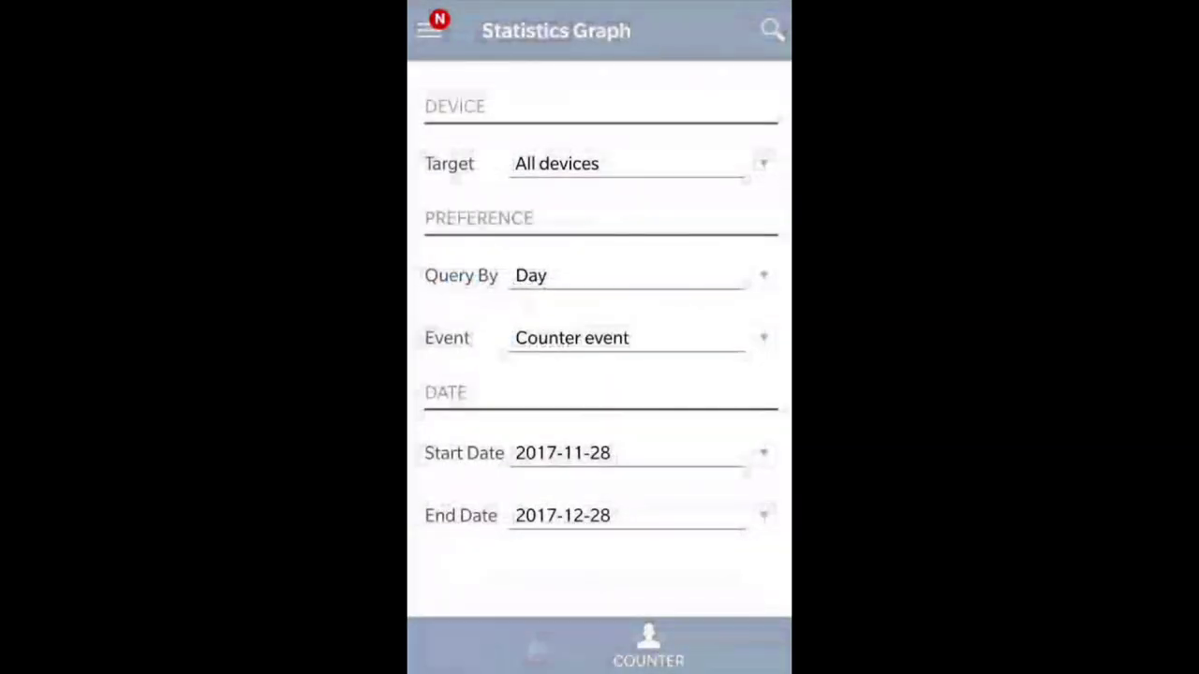
click(763, 277)
click(602, 394)
click(764, 338)
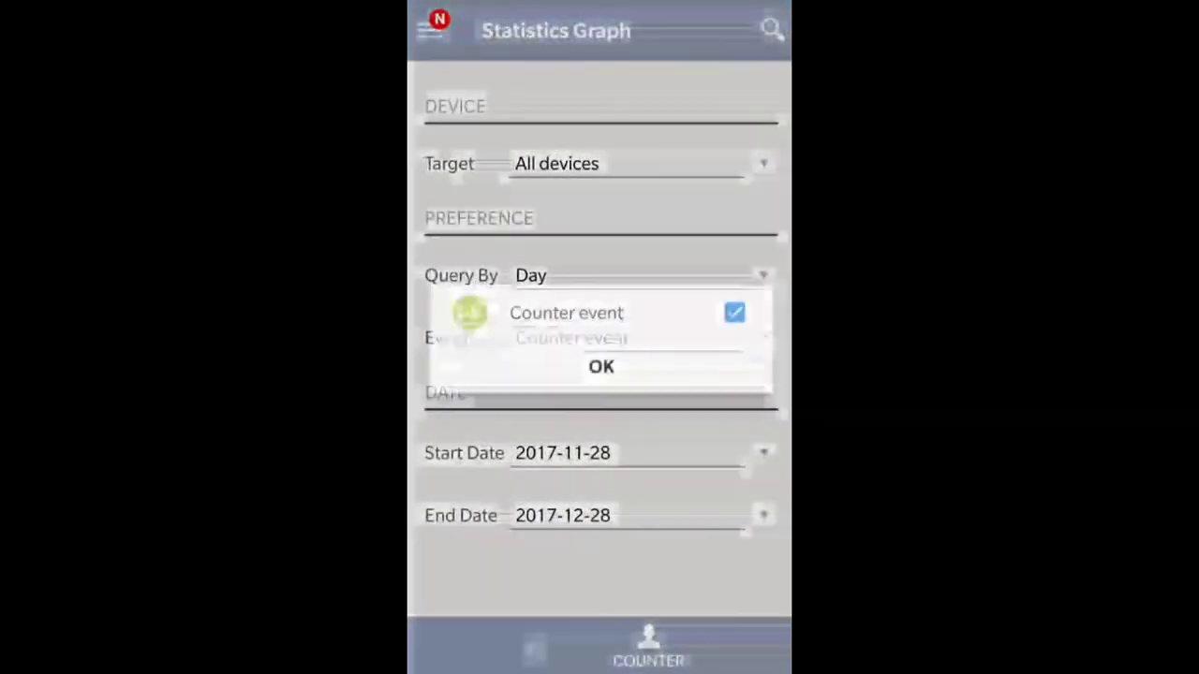
click(601, 367)
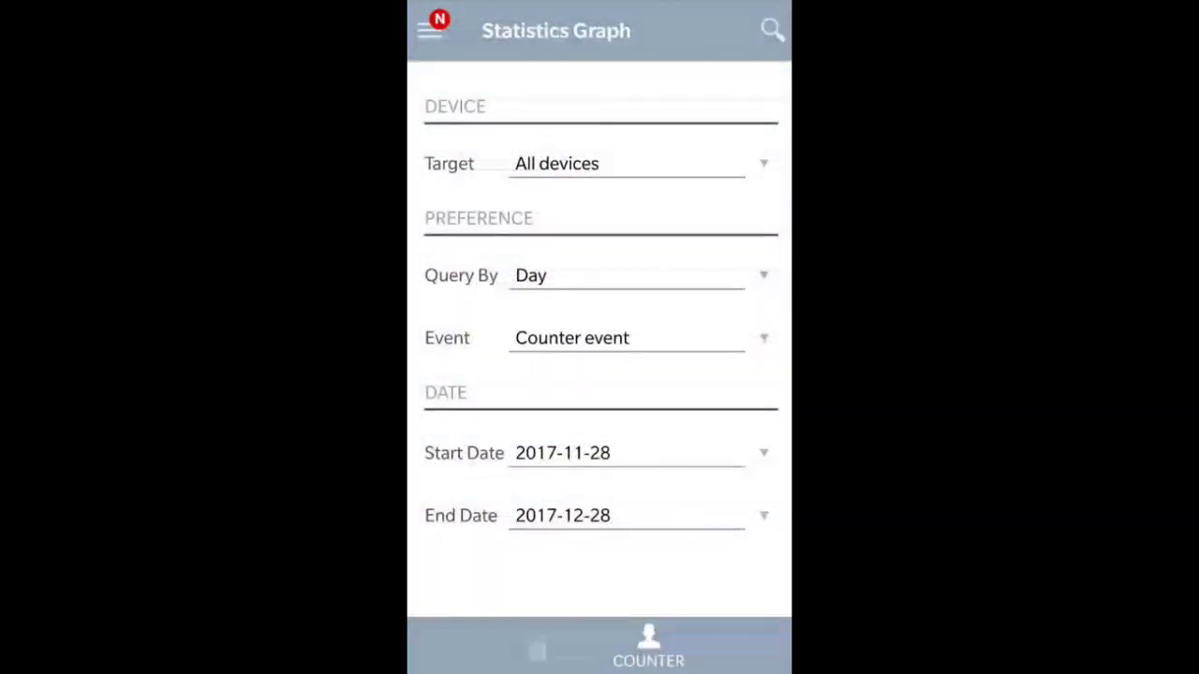
click(771, 30)
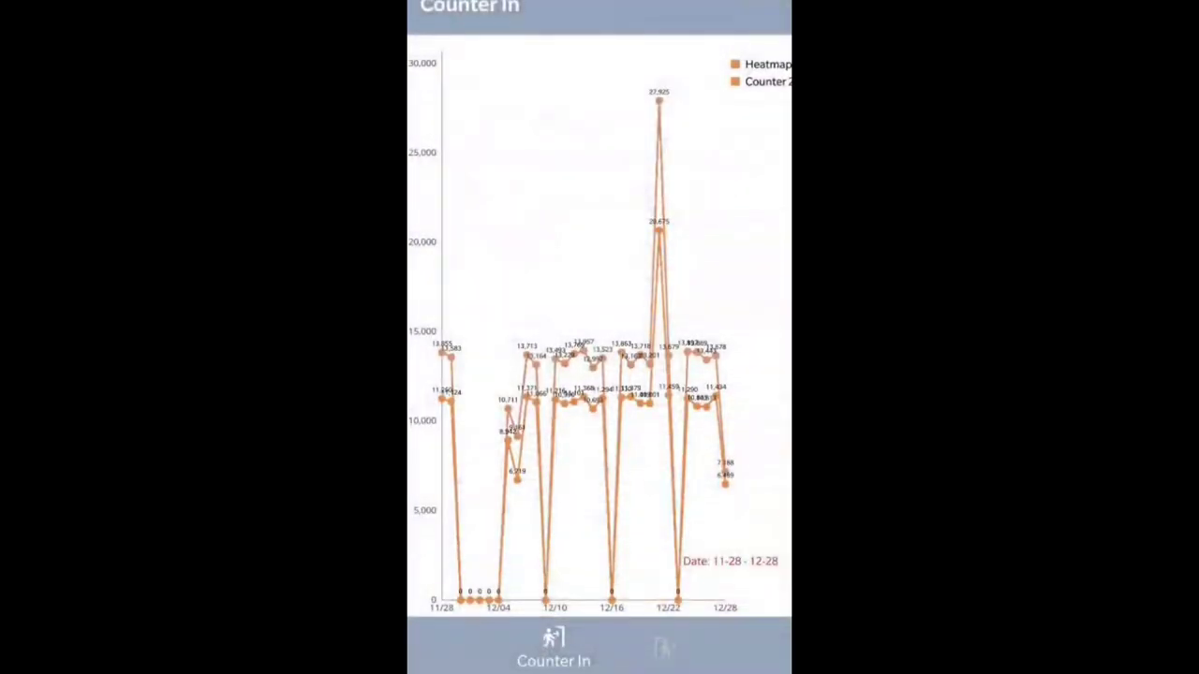
Compare the Counter Out and Counter In charts, panning across the date range.
click(656, 648)
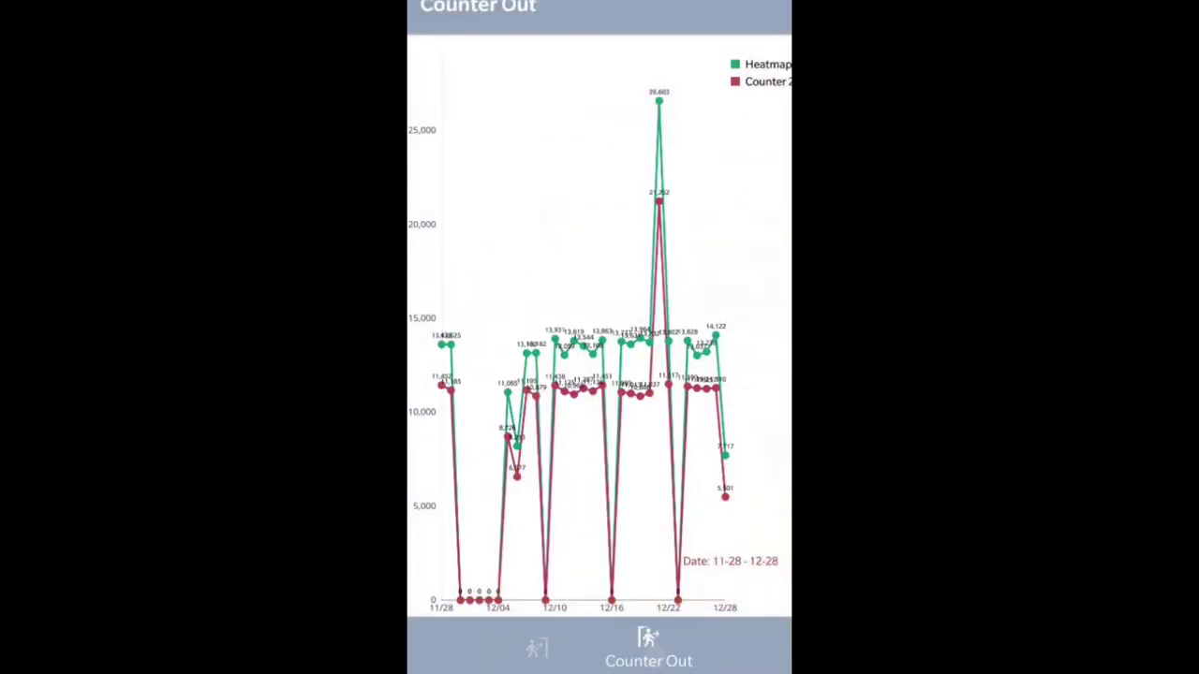
click(550, 643)
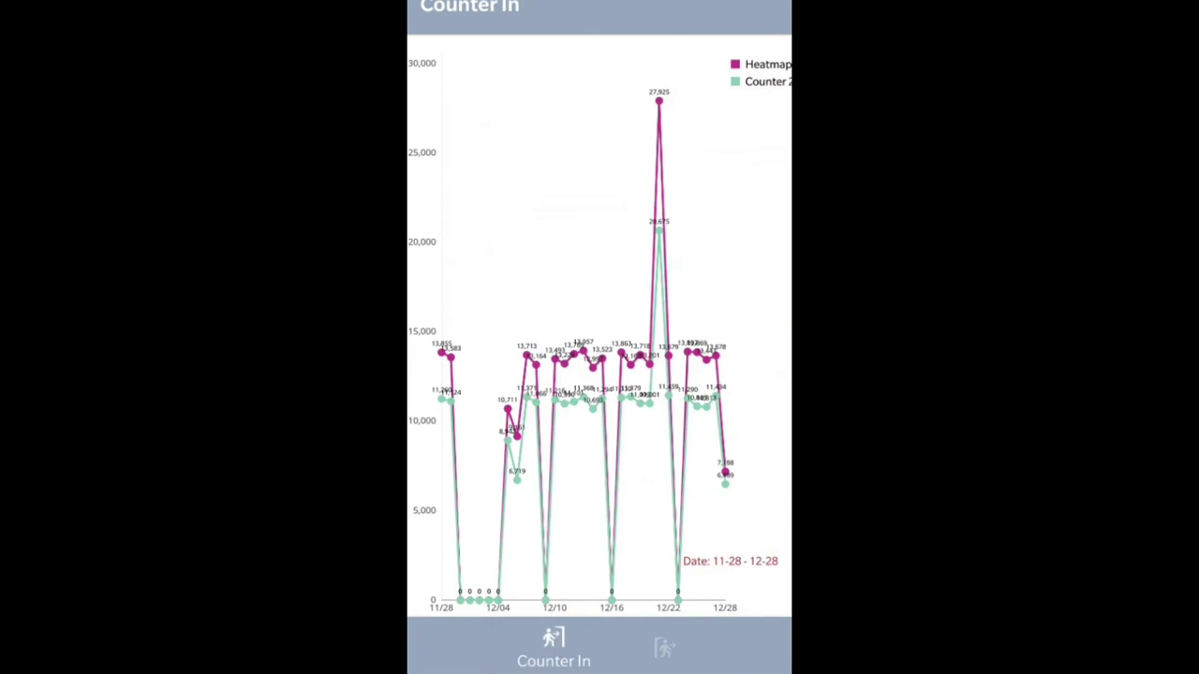
scroll(599, 375, up, 5)
drag(598, 372, 777, 334)
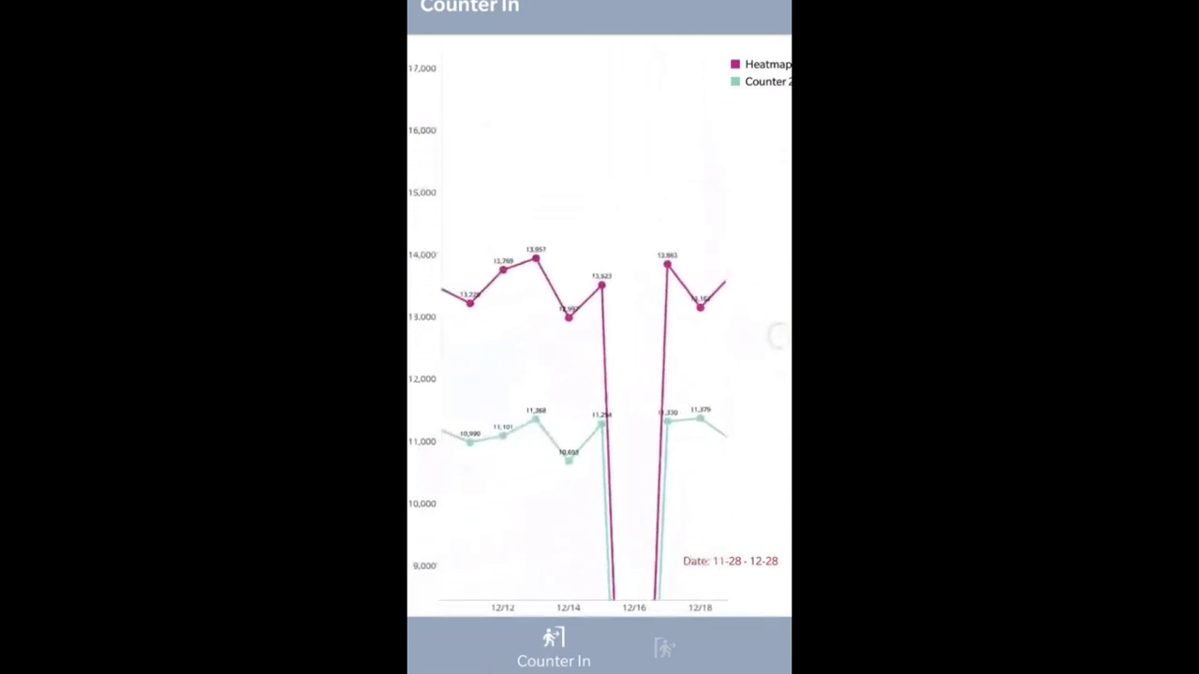
drag(610, 378, 749, 350)
drag(580, 375, 712, 347)
mouse_move(669, 295)
mouse_down()
mouse_move(752, 173)
mouse_move(655, 312)
mouse_up()
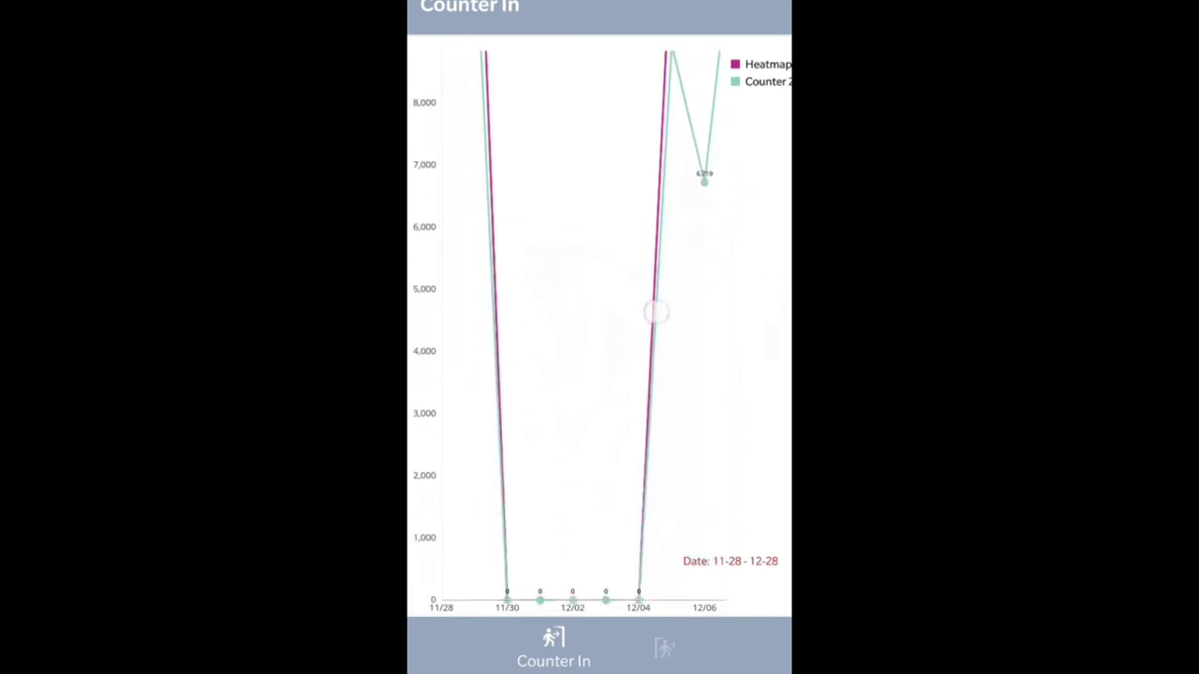
scroll(599, 374, down, 3)
scroll(599, 375, down, 2)
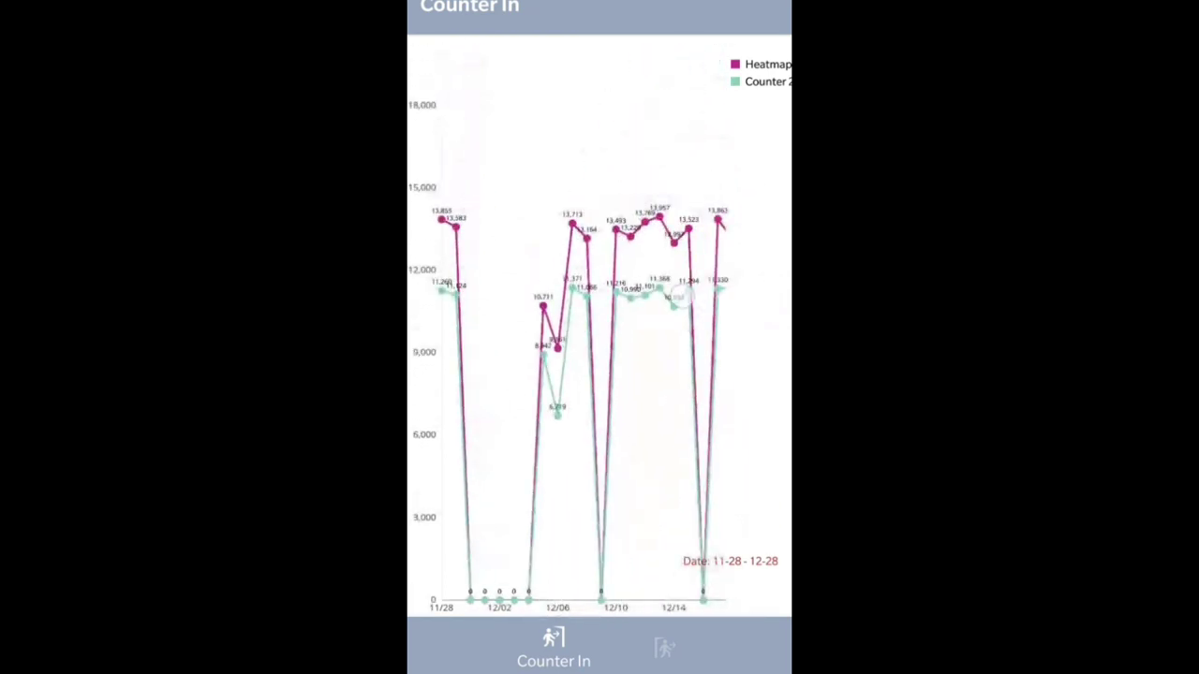
drag(681, 297, 487, 309)
Review the Config settings, showing app version 1.1 and a 2017-12-22 expiry.
click(437, 19)
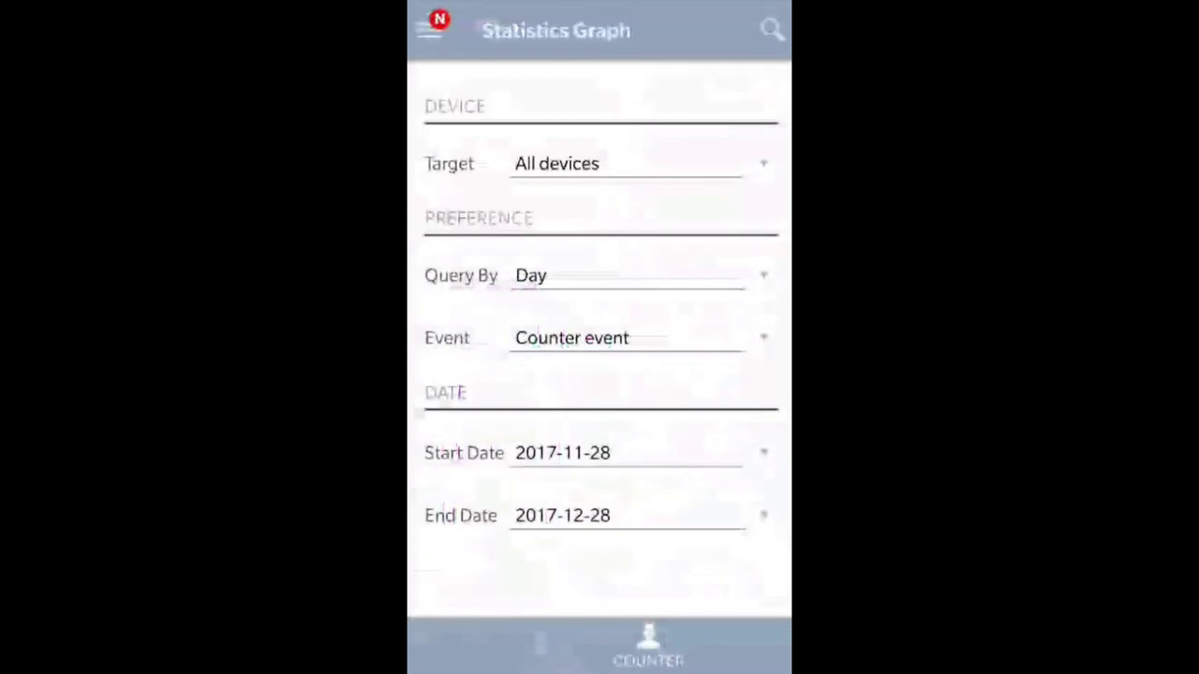
click(428, 30)
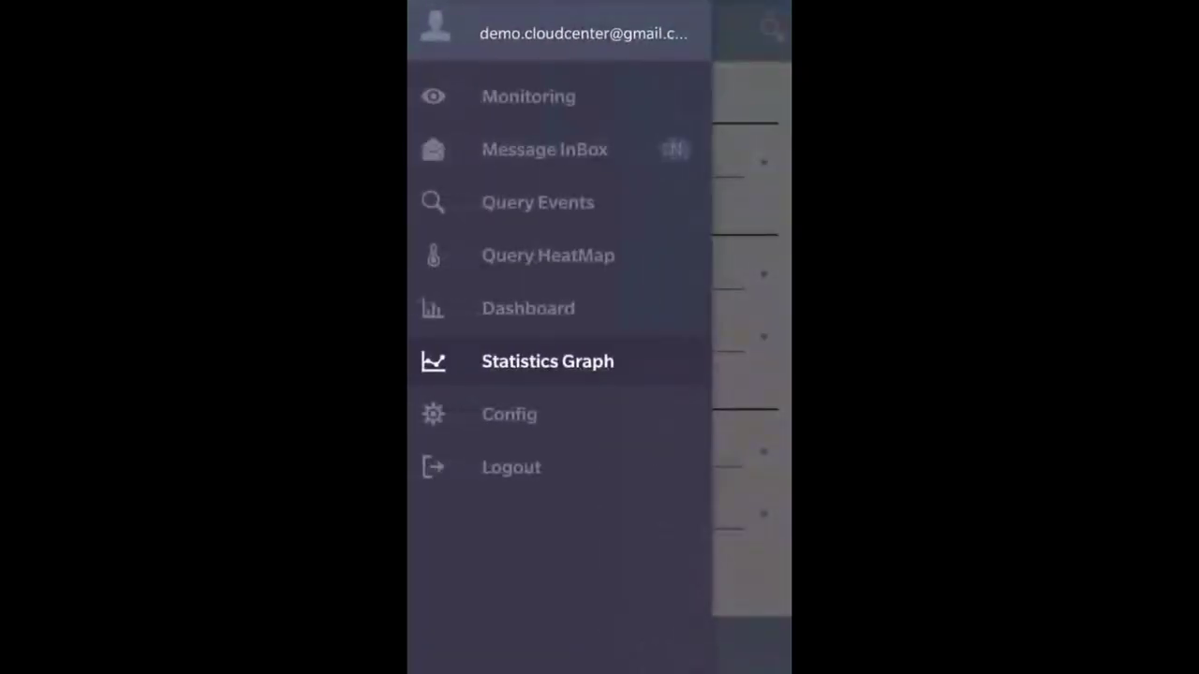
click(591, 423)
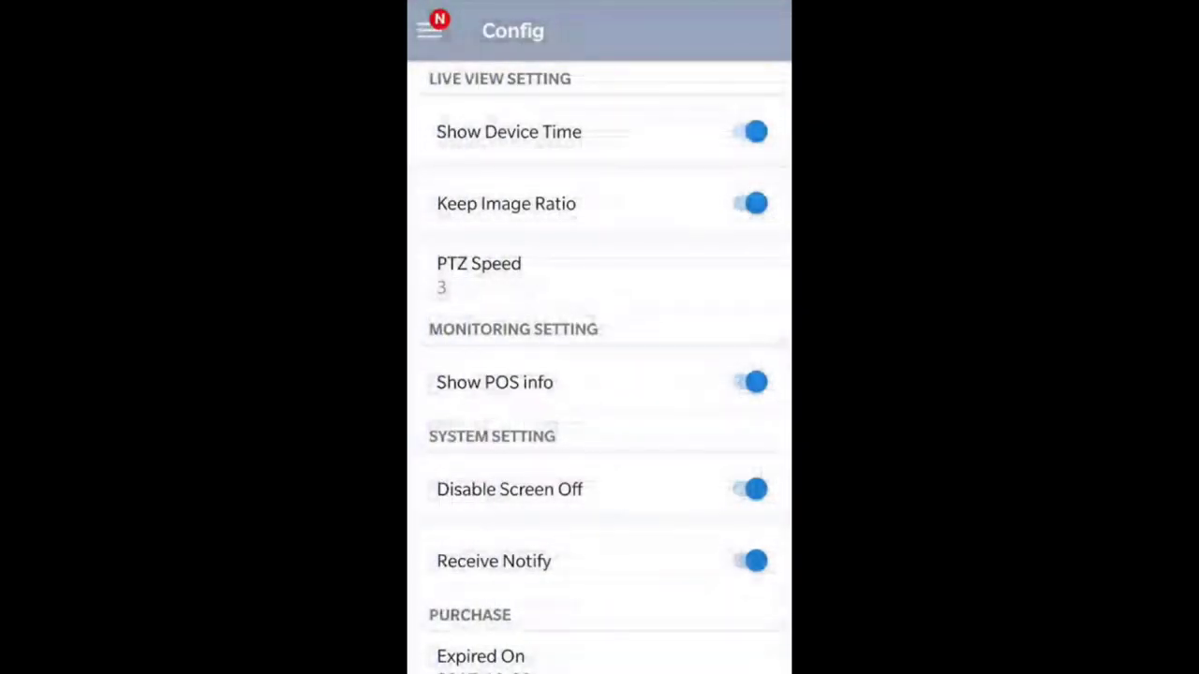
drag(677, 506, 671, 196)
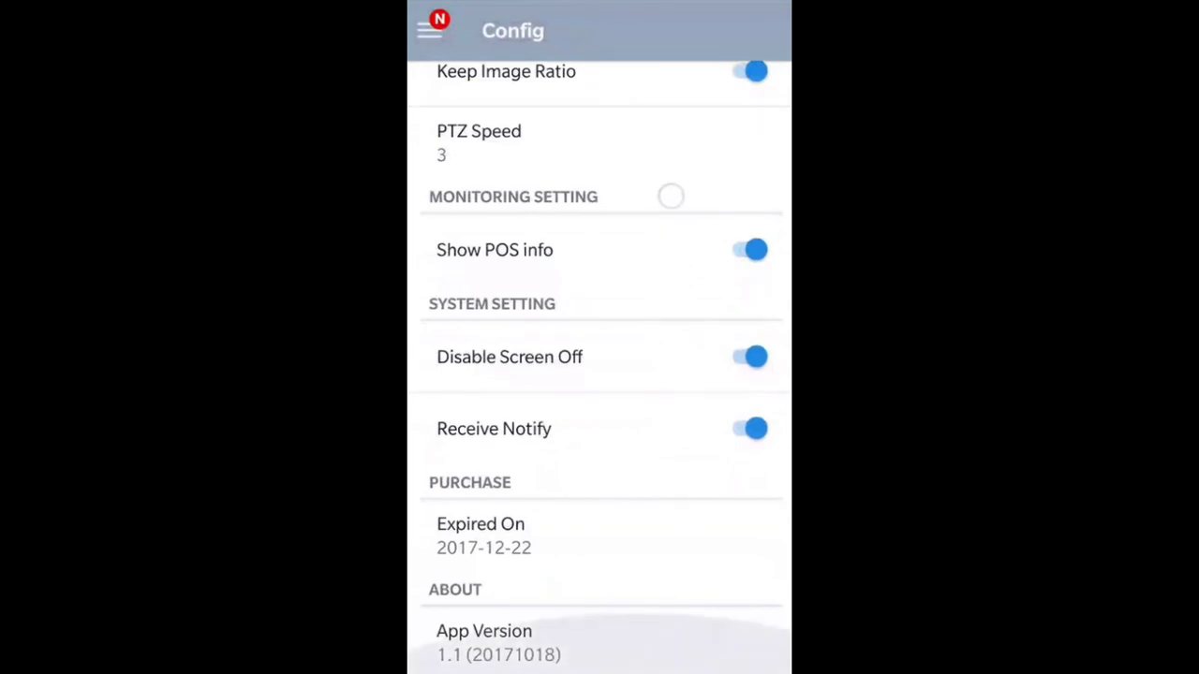
Log out of the account and confirm with YES.
click(429, 31)
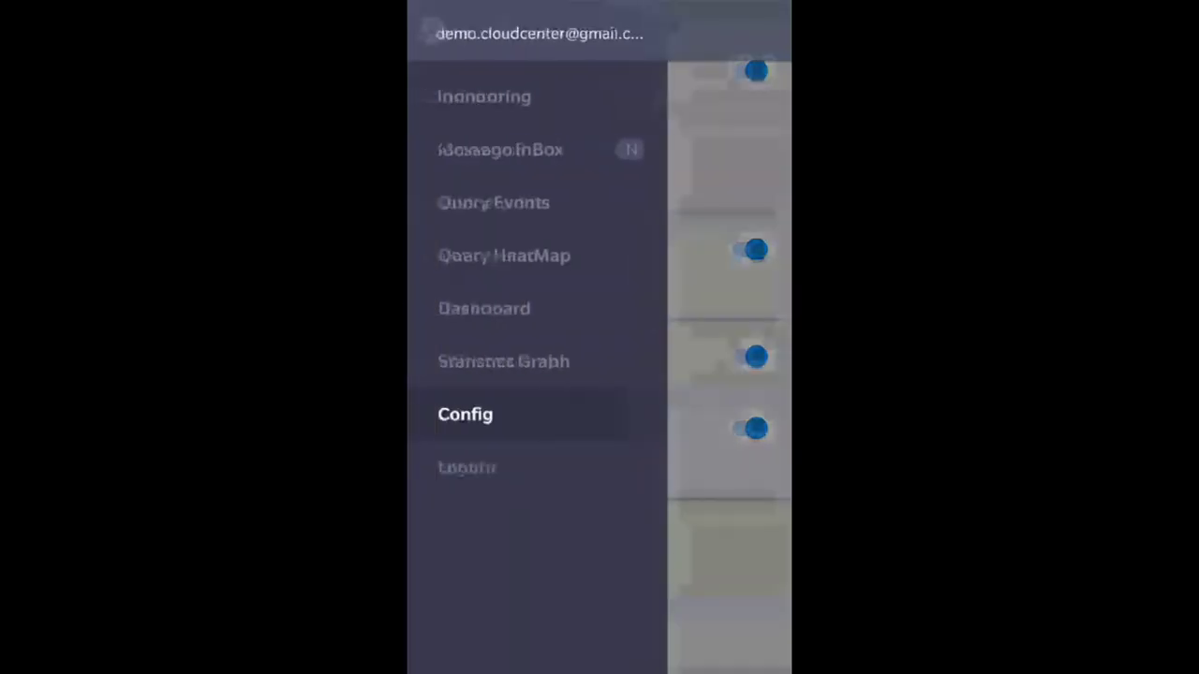
click(540, 475)
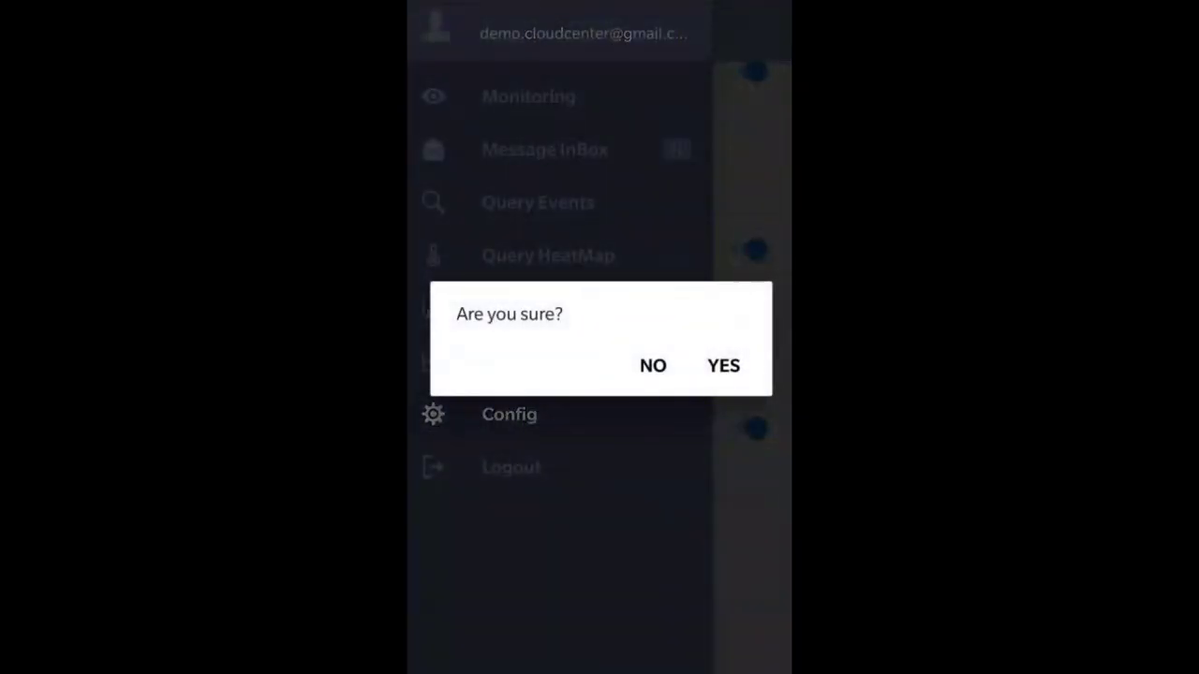
click(721, 367)
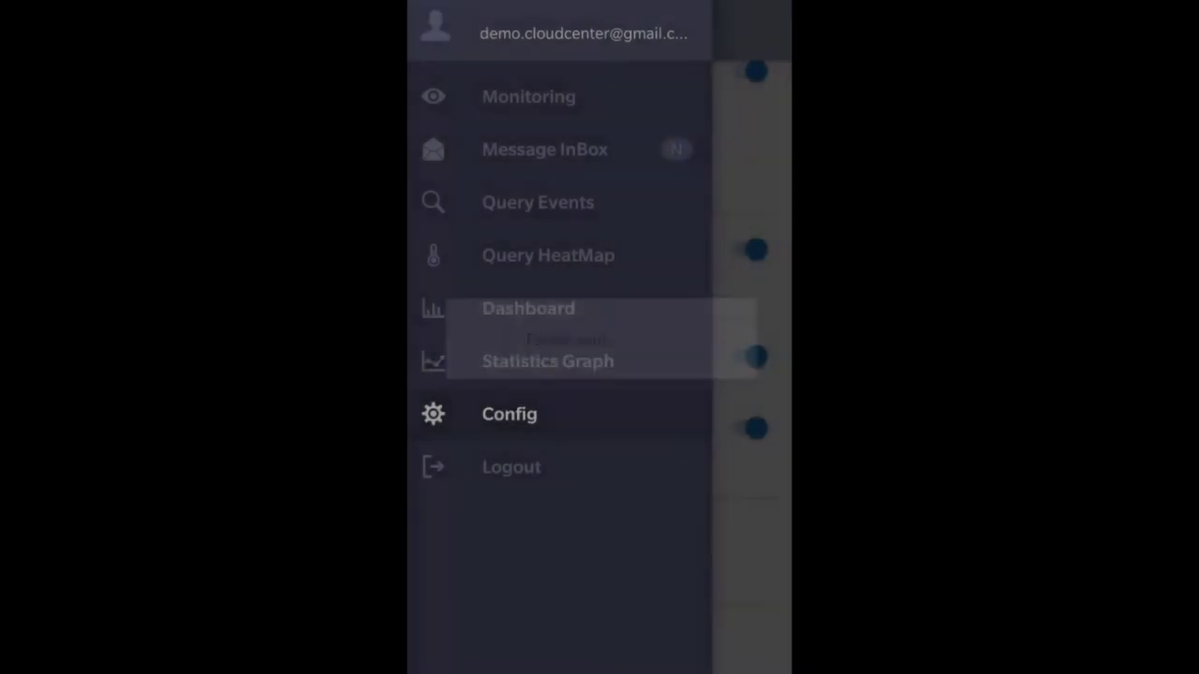